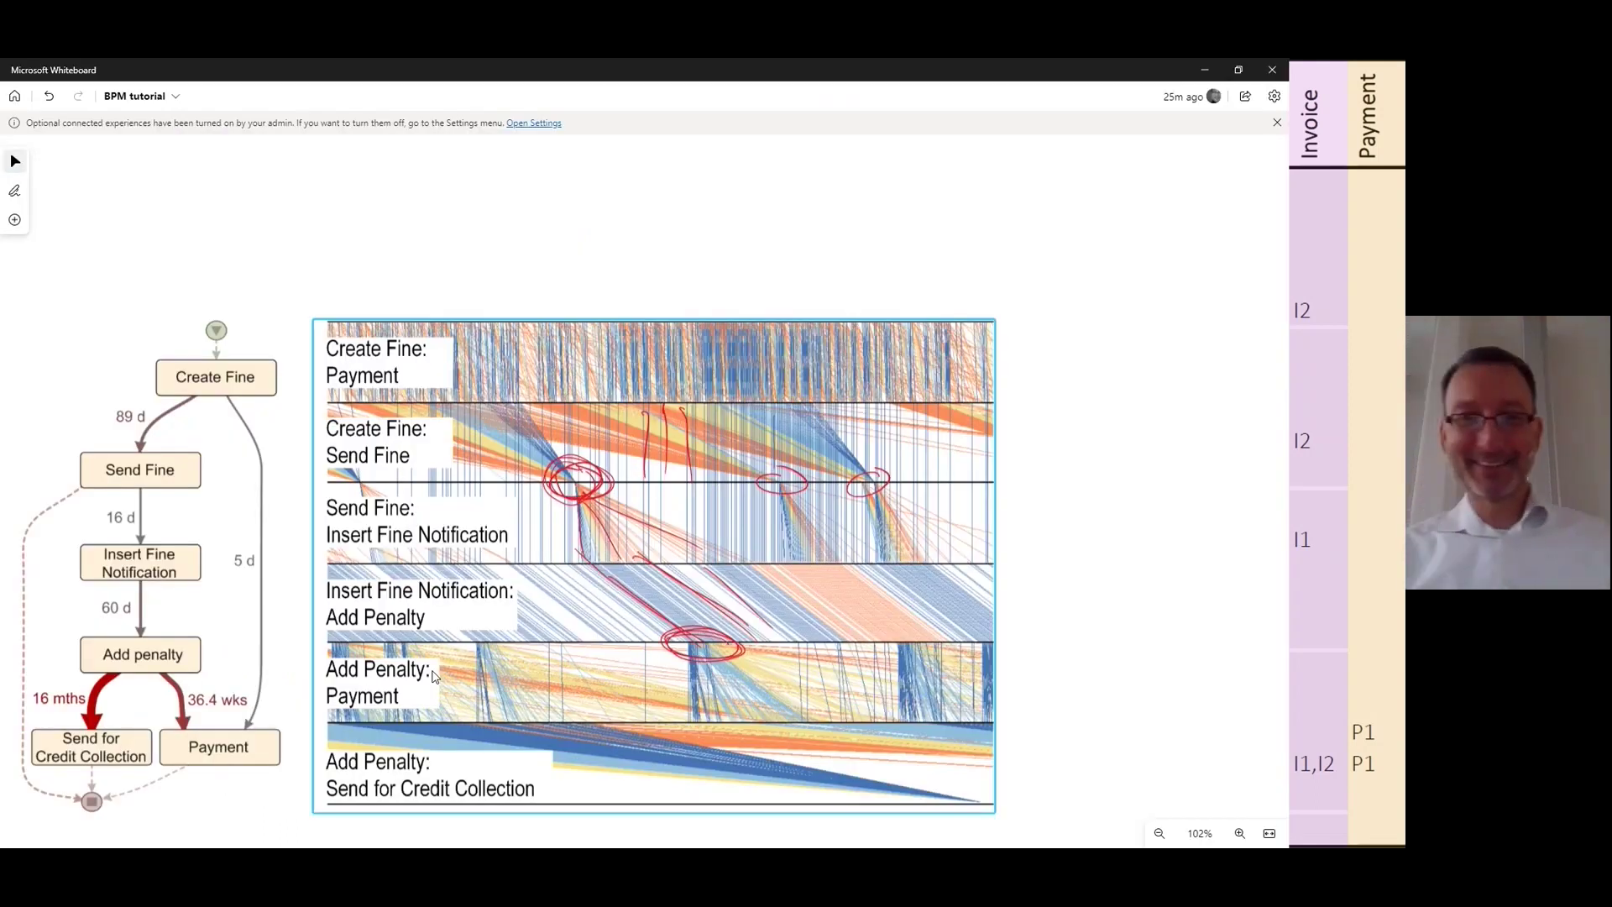
- Pan the canvas down to bring the invoice event table into view
scroll(434, 677, down, 5)
scroll(504, 722, up, 2)
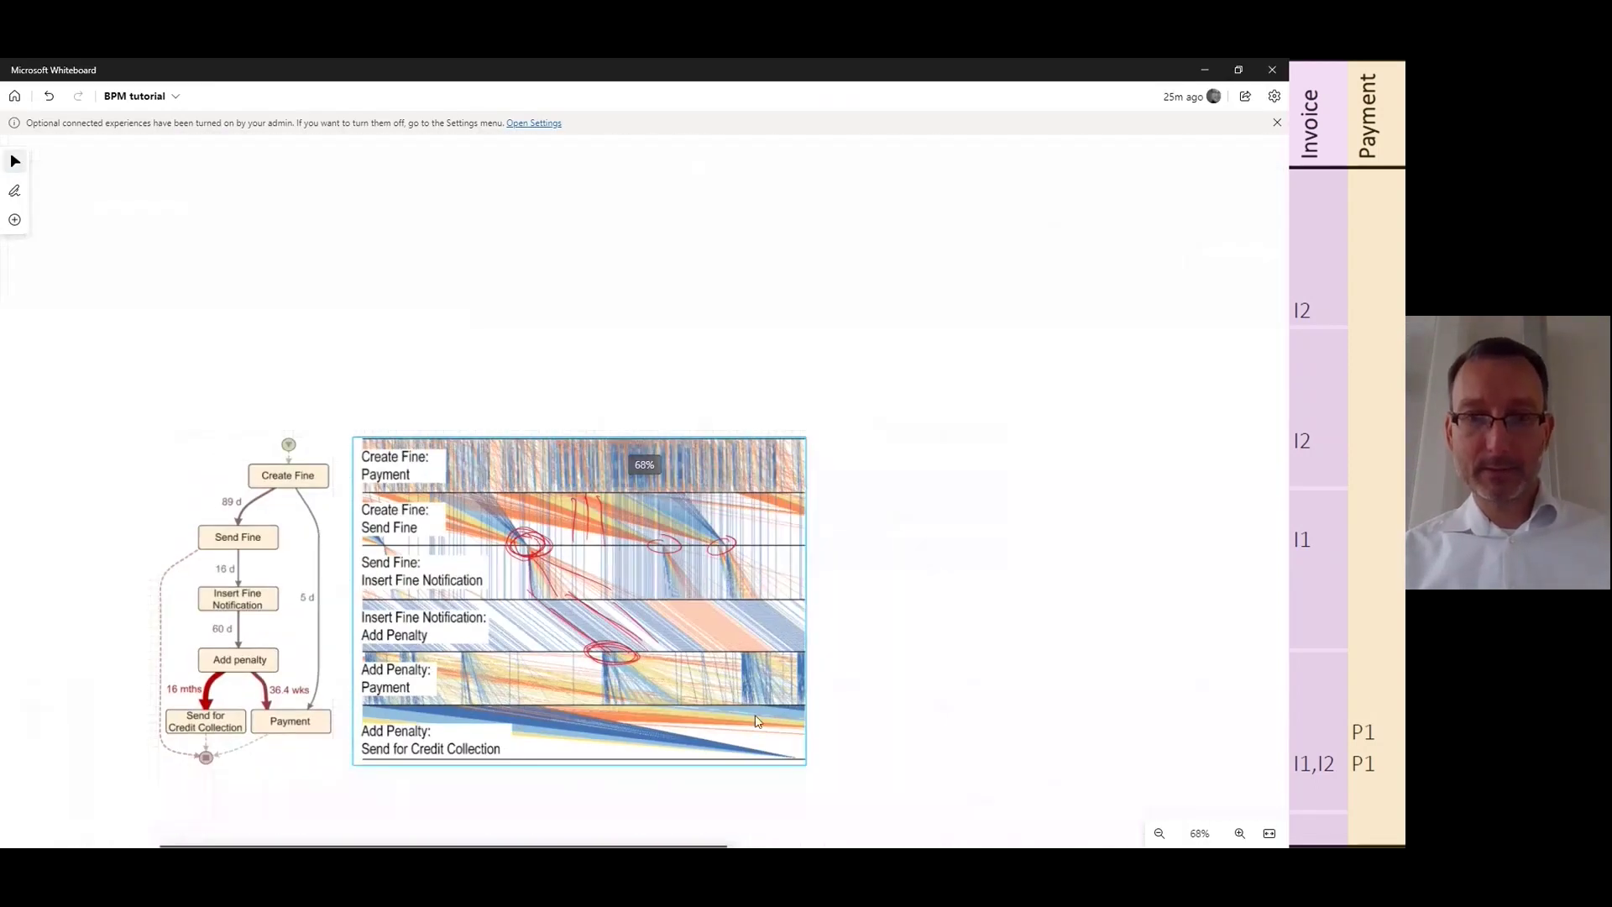
right_click(896, 554)
click(825, 621)
drag(823, 626, 960, 184)
- Zoom to about 82% and move the event table up beneath the knowledge graph figure
scroll(923, 383, up, 5)
scroll(923, 383, down, 10)
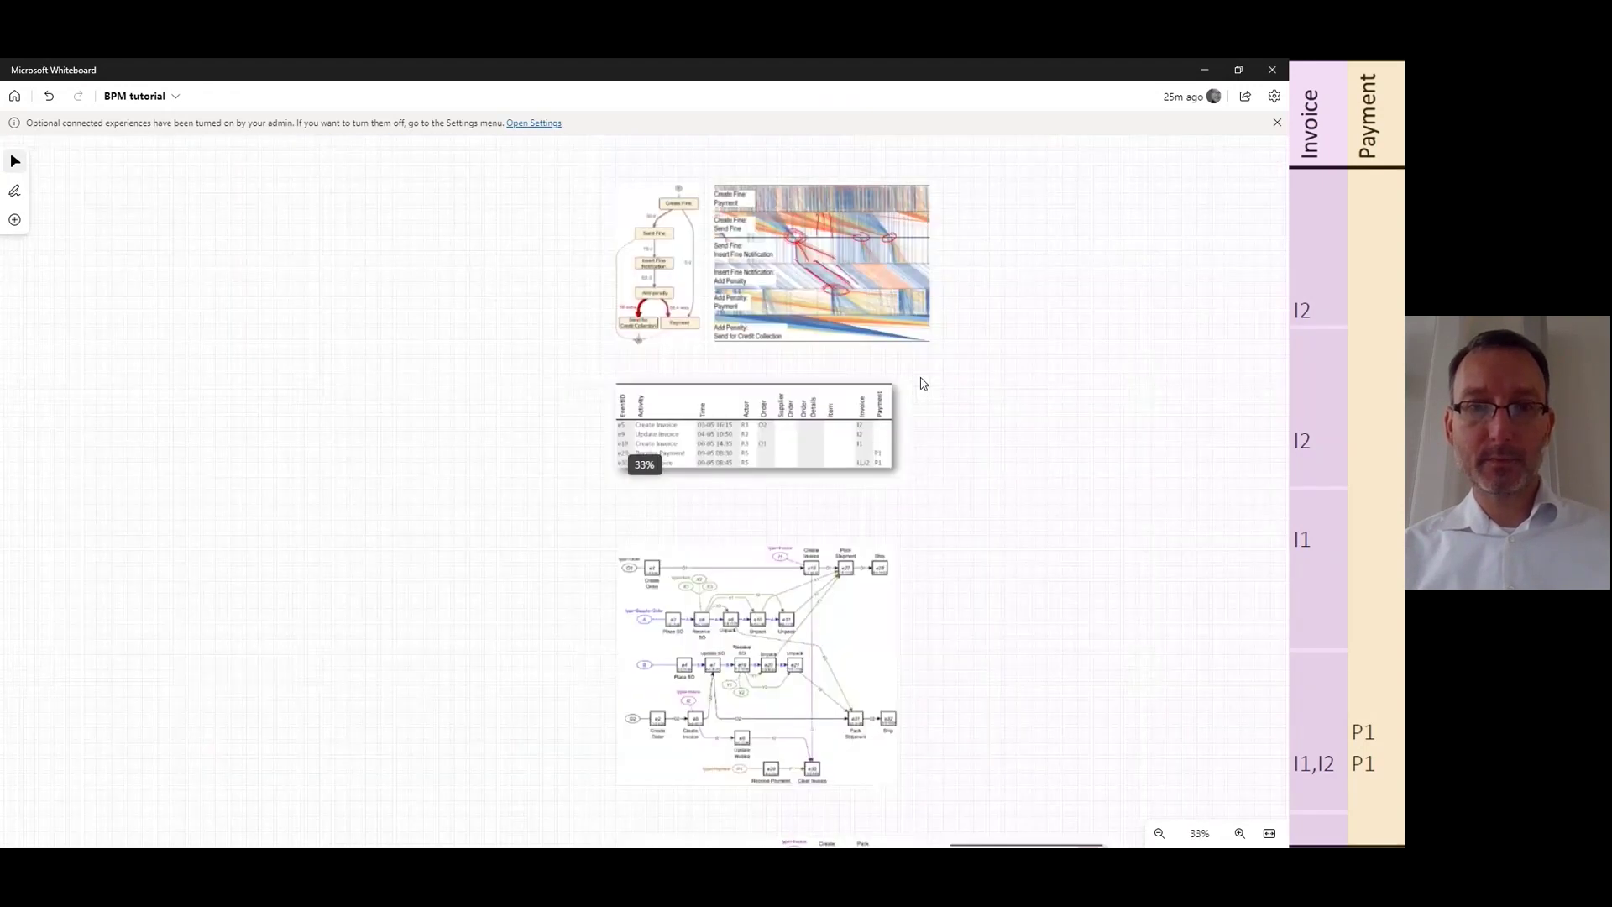
scroll(923, 383, up, 6)
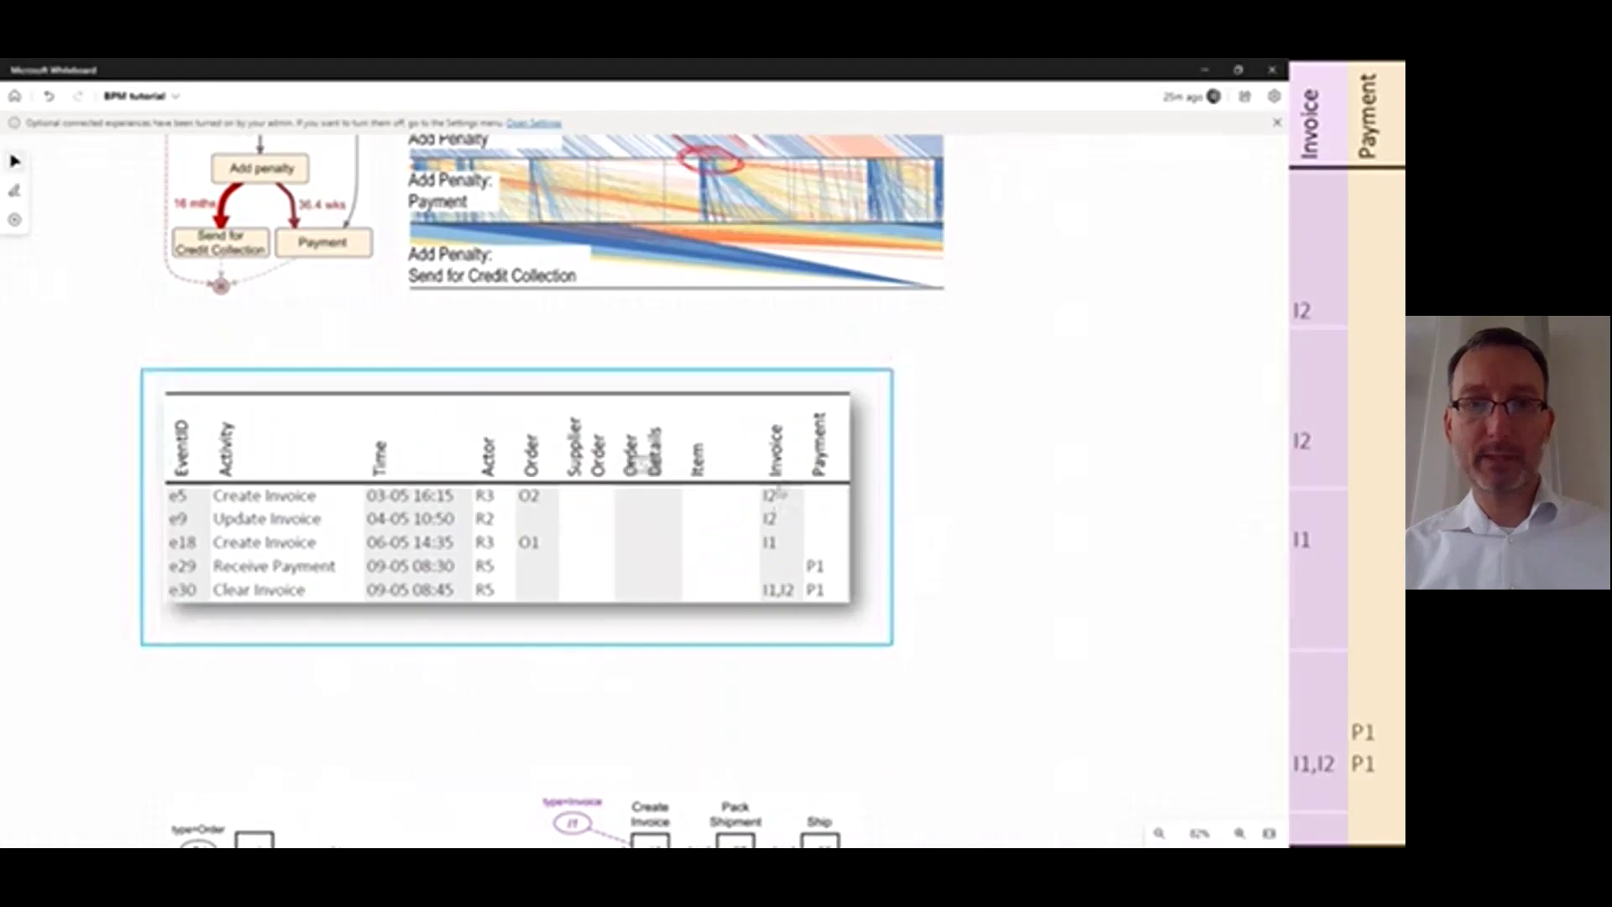
drag(781, 491, 792, 415)
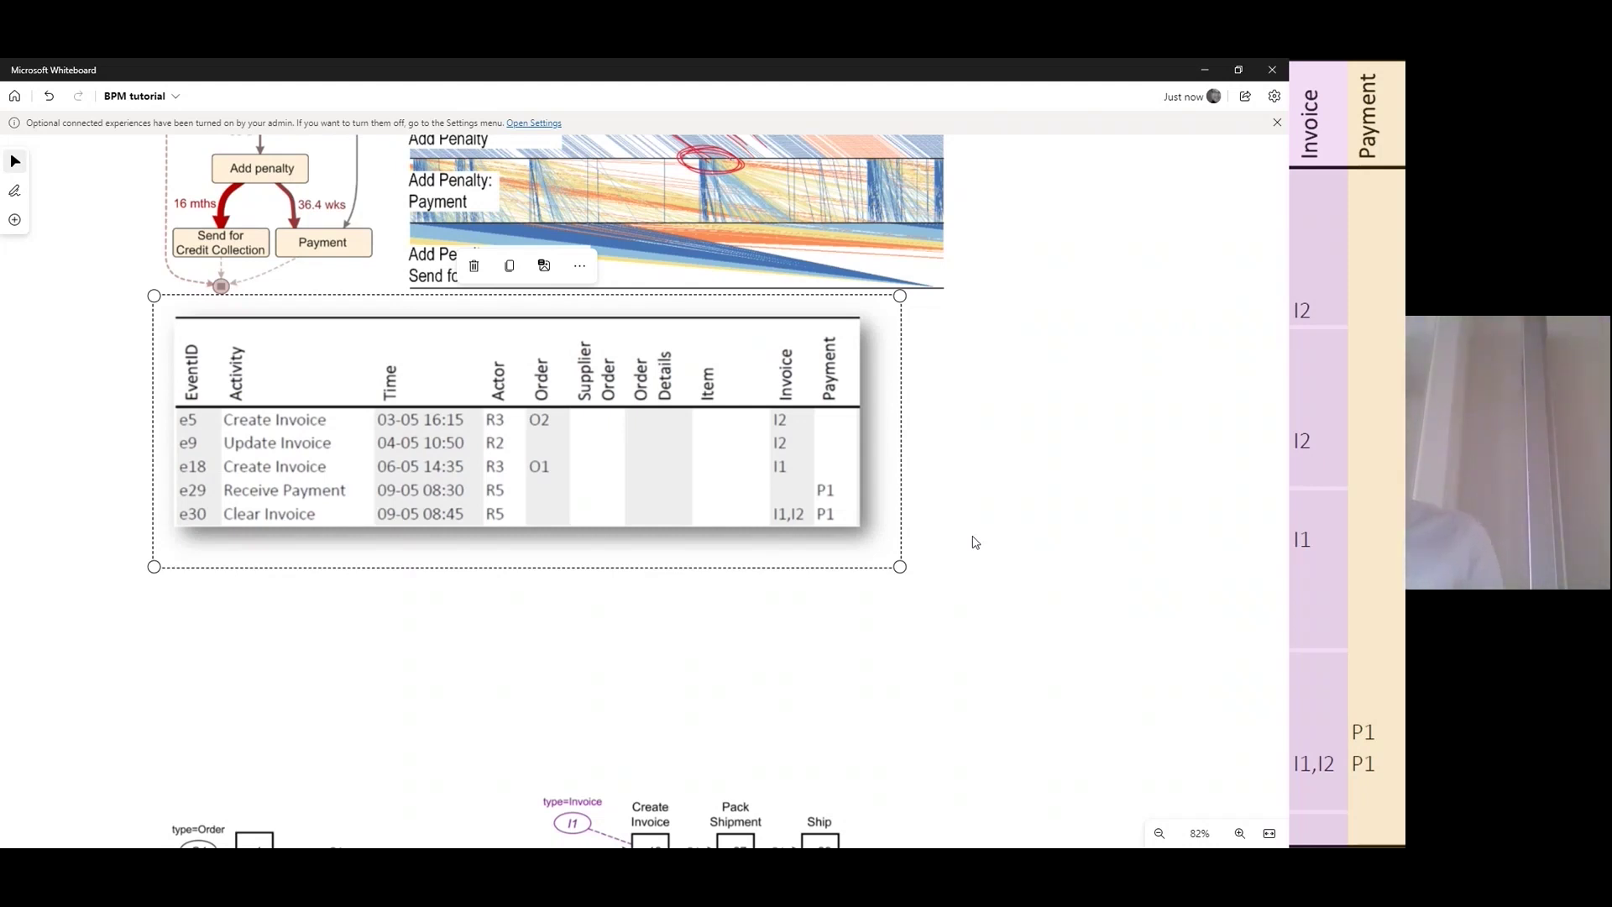
- Draw two red e3 event boxes side by side, each labelled 'Event' underneath
drag(278, 720, 300, 749)
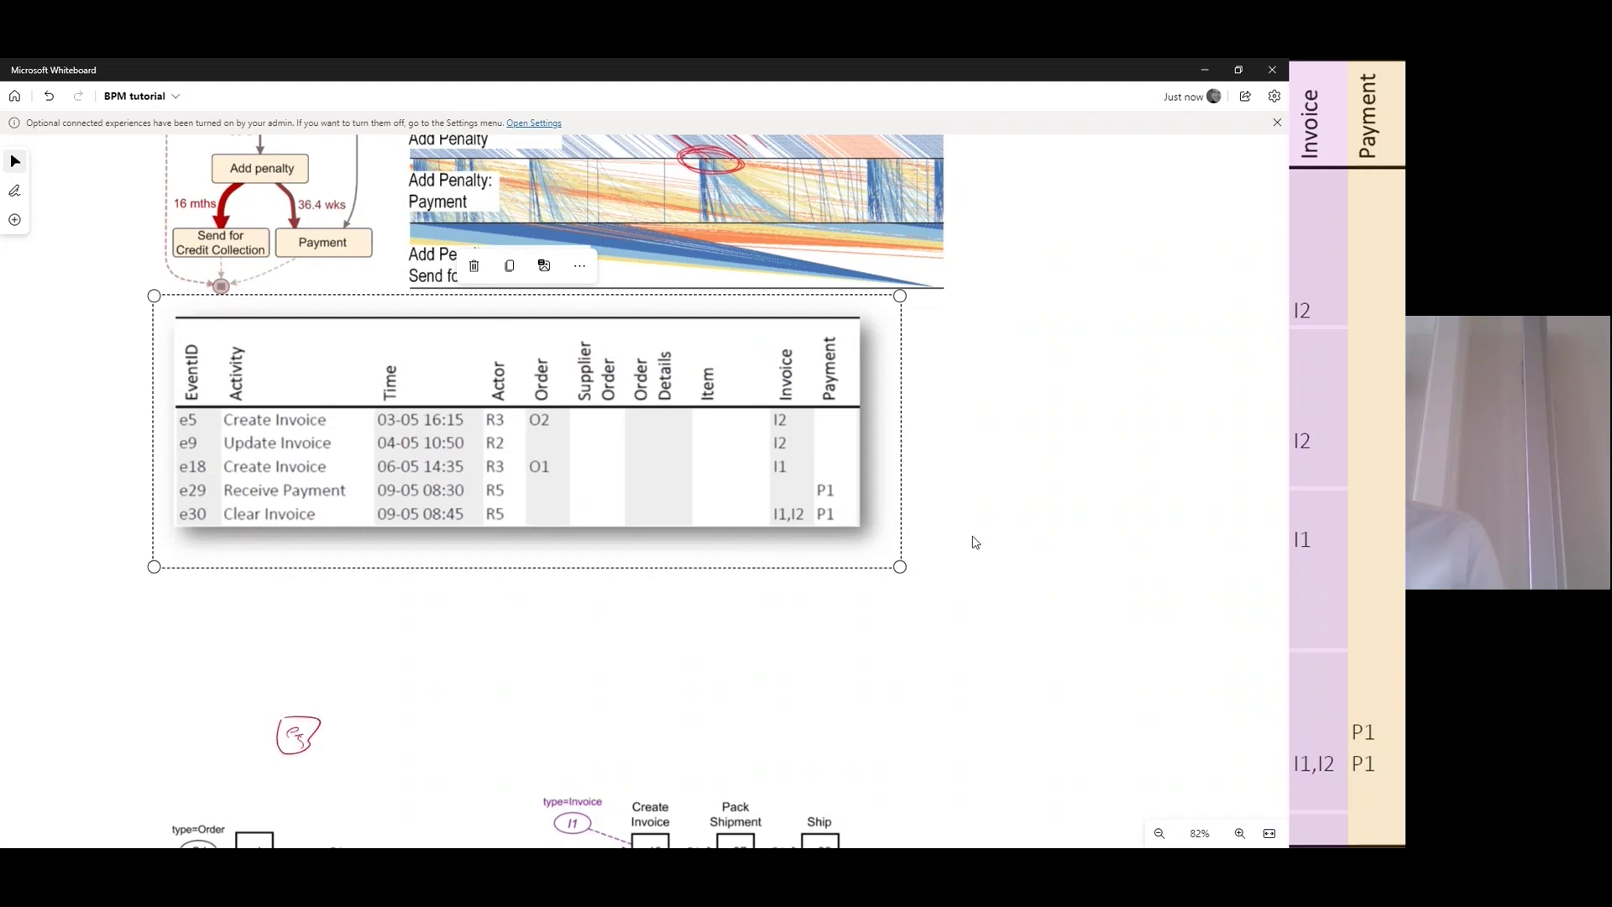
mouse_move(472, 719)
mouse_down()
mouse_move(468, 757)
mouse_move(476, 718)
mouse_move(489, 756)
mouse_up()
drag(269, 761, 299, 771)
drag(301, 767, 329, 774)
drag(449, 761, 504, 758)
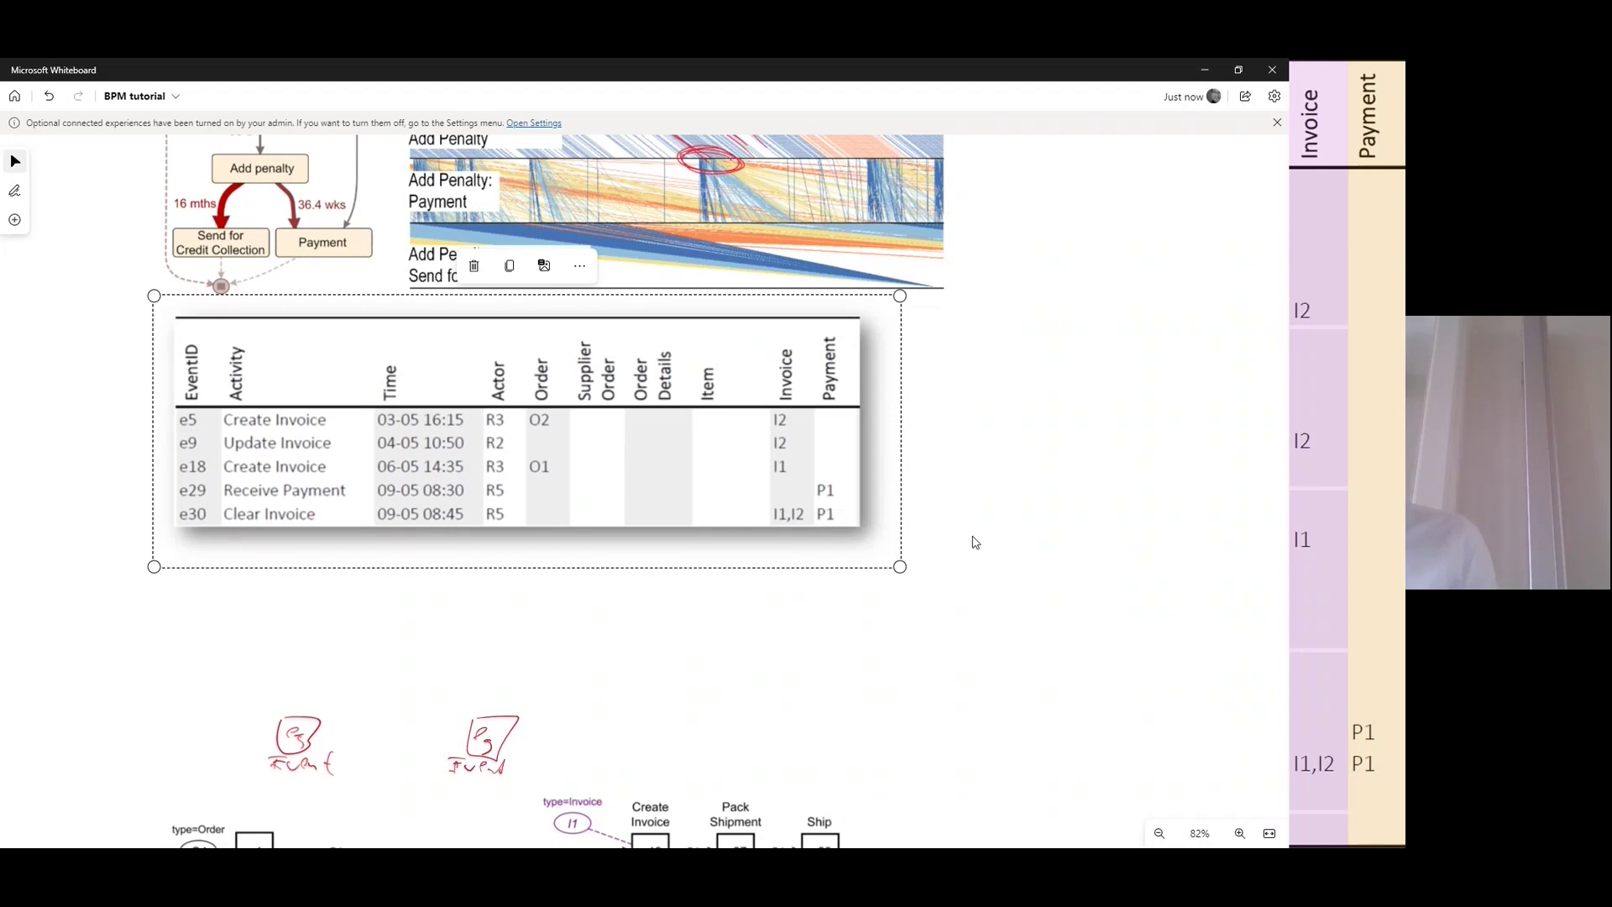
- Draw three more red event boxes below the table, the lower-right one labelled e30
mouse_move(470, 588)
mouse_down()
mouse_move(520, 579)
mouse_move(470, 580)
mouse_move(495, 612)
mouse_up()
mouse_move(713, 636)
mouse_down()
mouse_move(753, 630)
mouse_move(719, 631)
mouse_up()
drag(728, 648, 735, 664)
mouse_move(827, 696)
mouse_down()
mouse_move(822, 730)
mouse_move(880, 693)
mouse_move(838, 730)
mouse_up()
drag(855, 720, 854, 722)
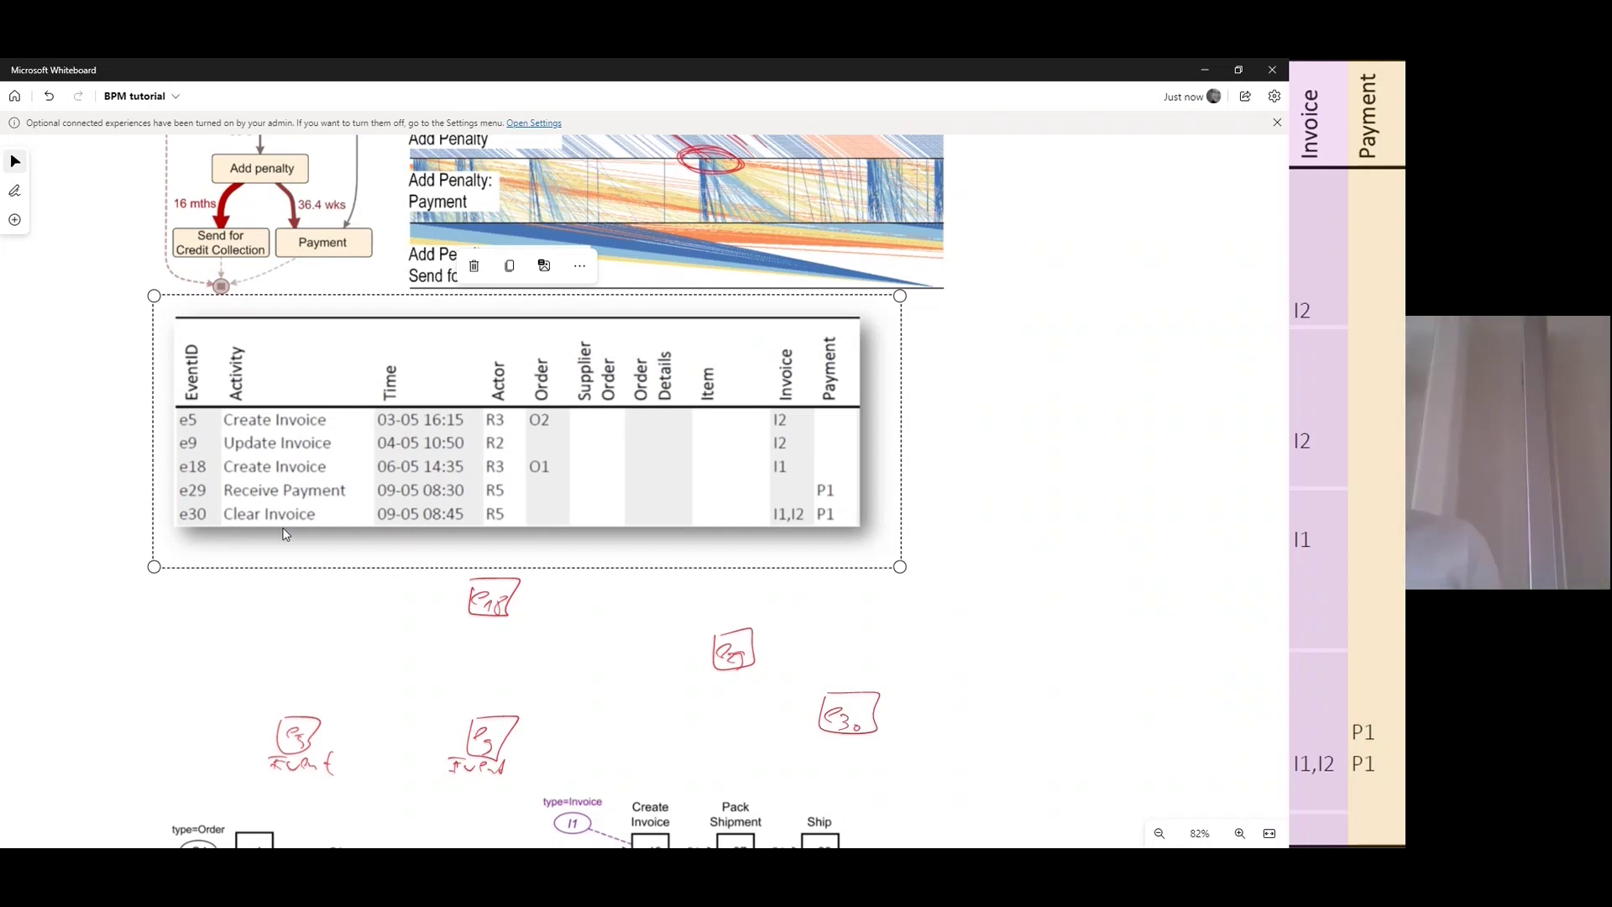
- Draw a red entity ellipse labelled 'Entity type=Invoice' below the table
mouse_move(763, 547)
mouse_down()
mouse_move(744, 551)
mouse_move(769, 547)
mouse_up()
mouse_move(805, 552)
mouse_down()
mouse_move(862, 562)
mouse_move(881, 547)
mouse_move(871, 581)
mouse_move(816, 569)
mouse_move(818, 598)
mouse_up()
mouse_move(826, 577)
mouse_down()
mouse_move(824, 601)
mouse_move(848, 584)
mouse_move(943, 594)
mouse_up()
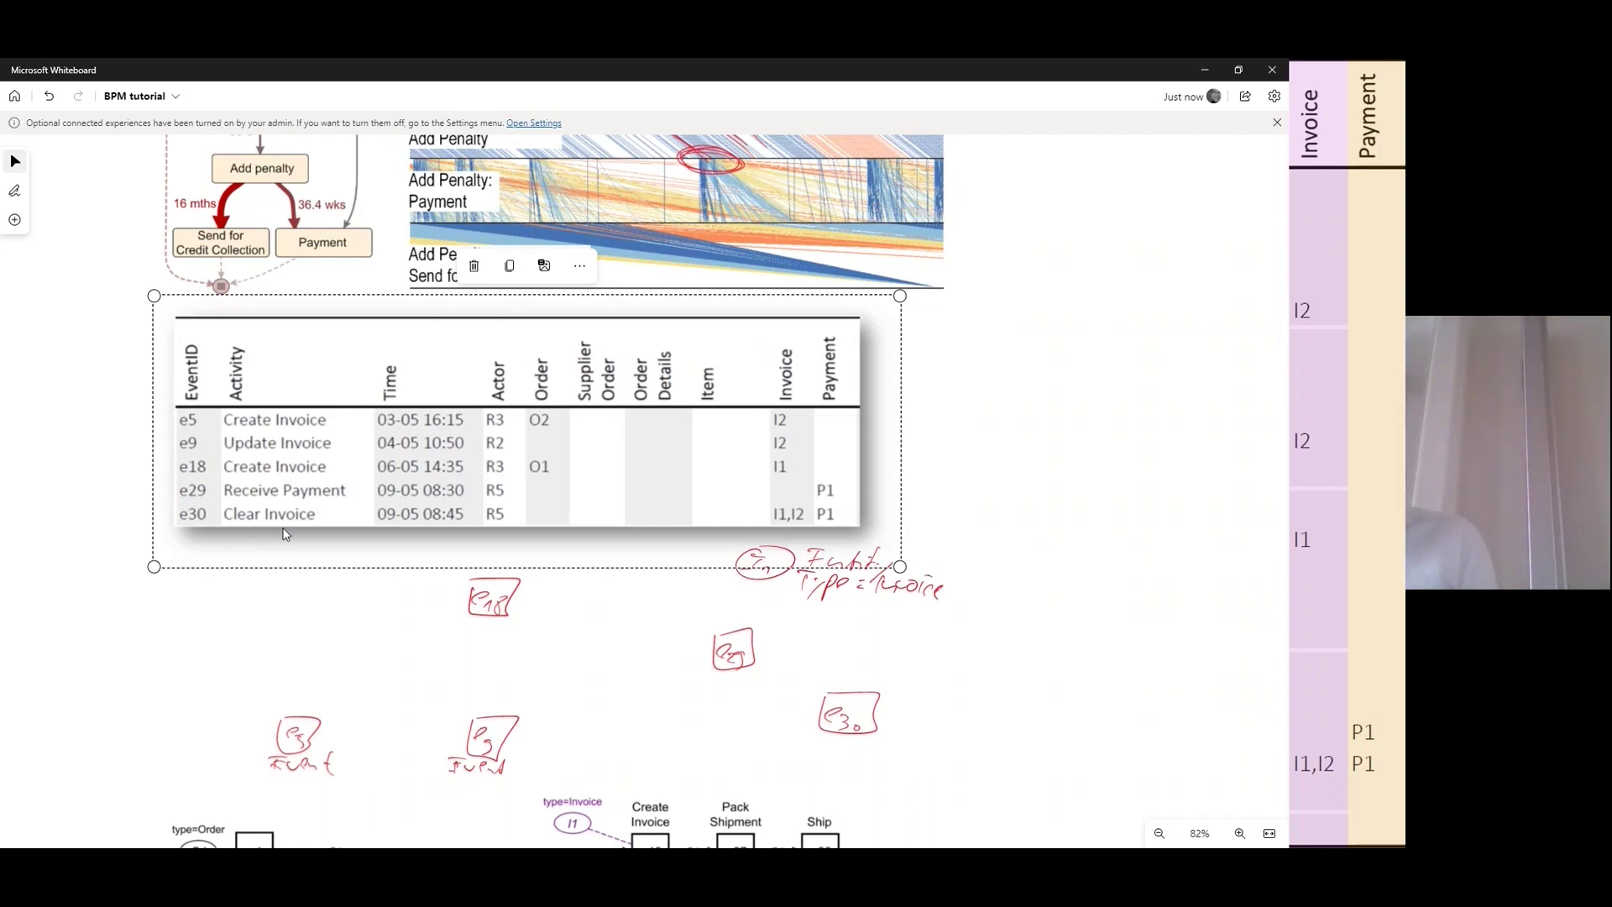
- Add two more entity circles and a dashed link from e30 to the entity ellipse
mouse_move(930, 648)
mouse_down()
mouse_move(972, 638)
mouse_move(950, 639)
mouse_up()
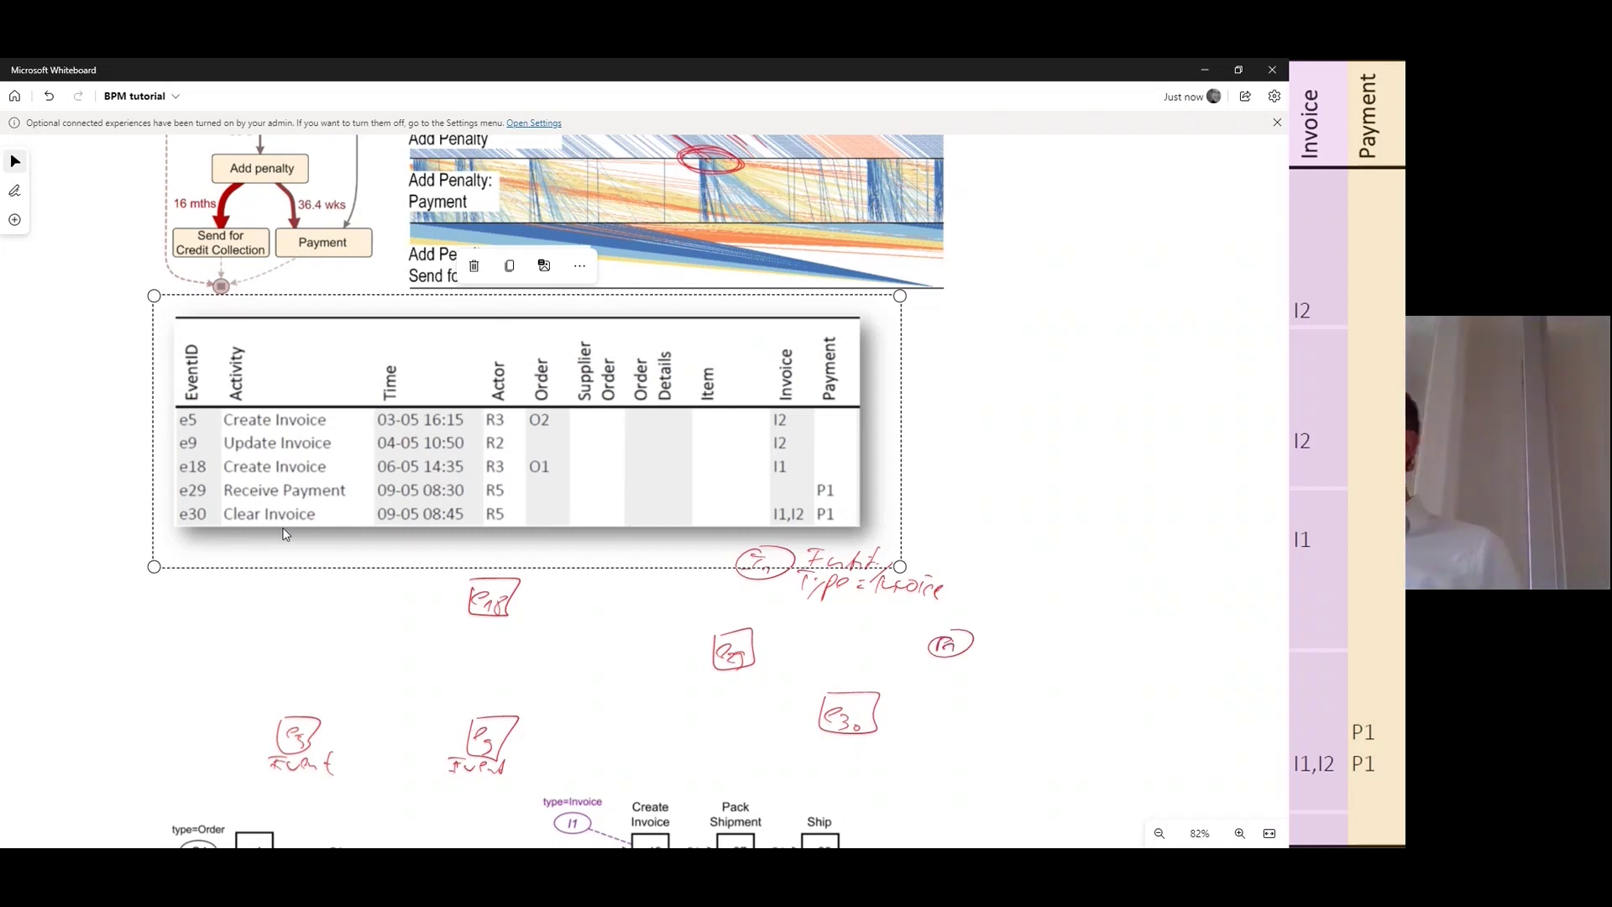
drag(728, 766, 785, 760)
drag(742, 787, 752, 785)
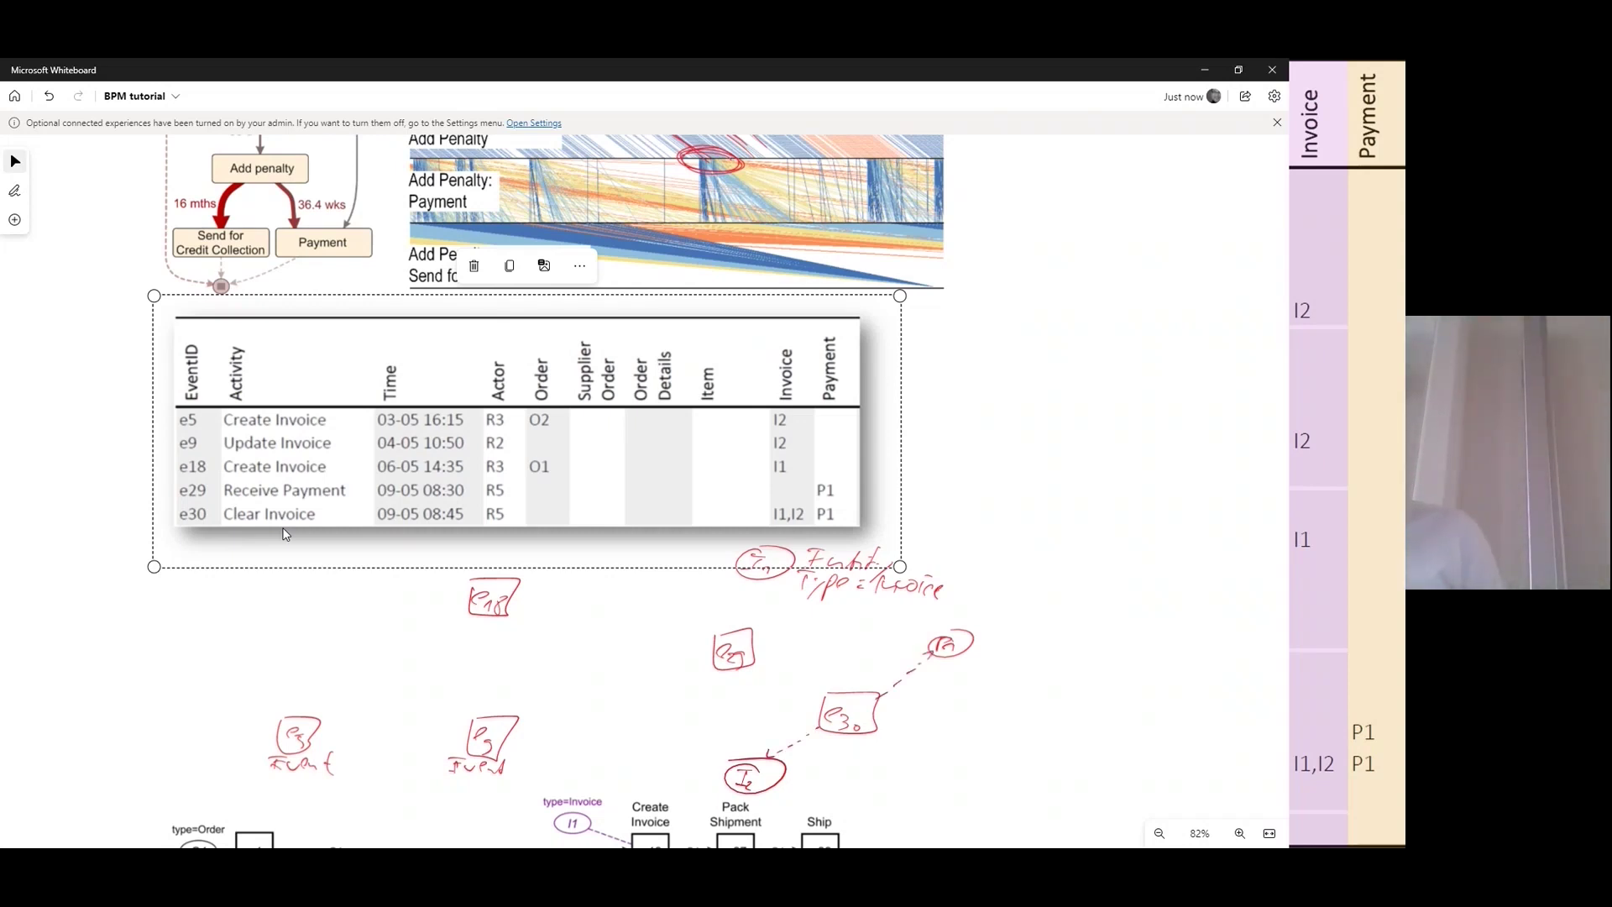
drag(818, 638, 790, 591)
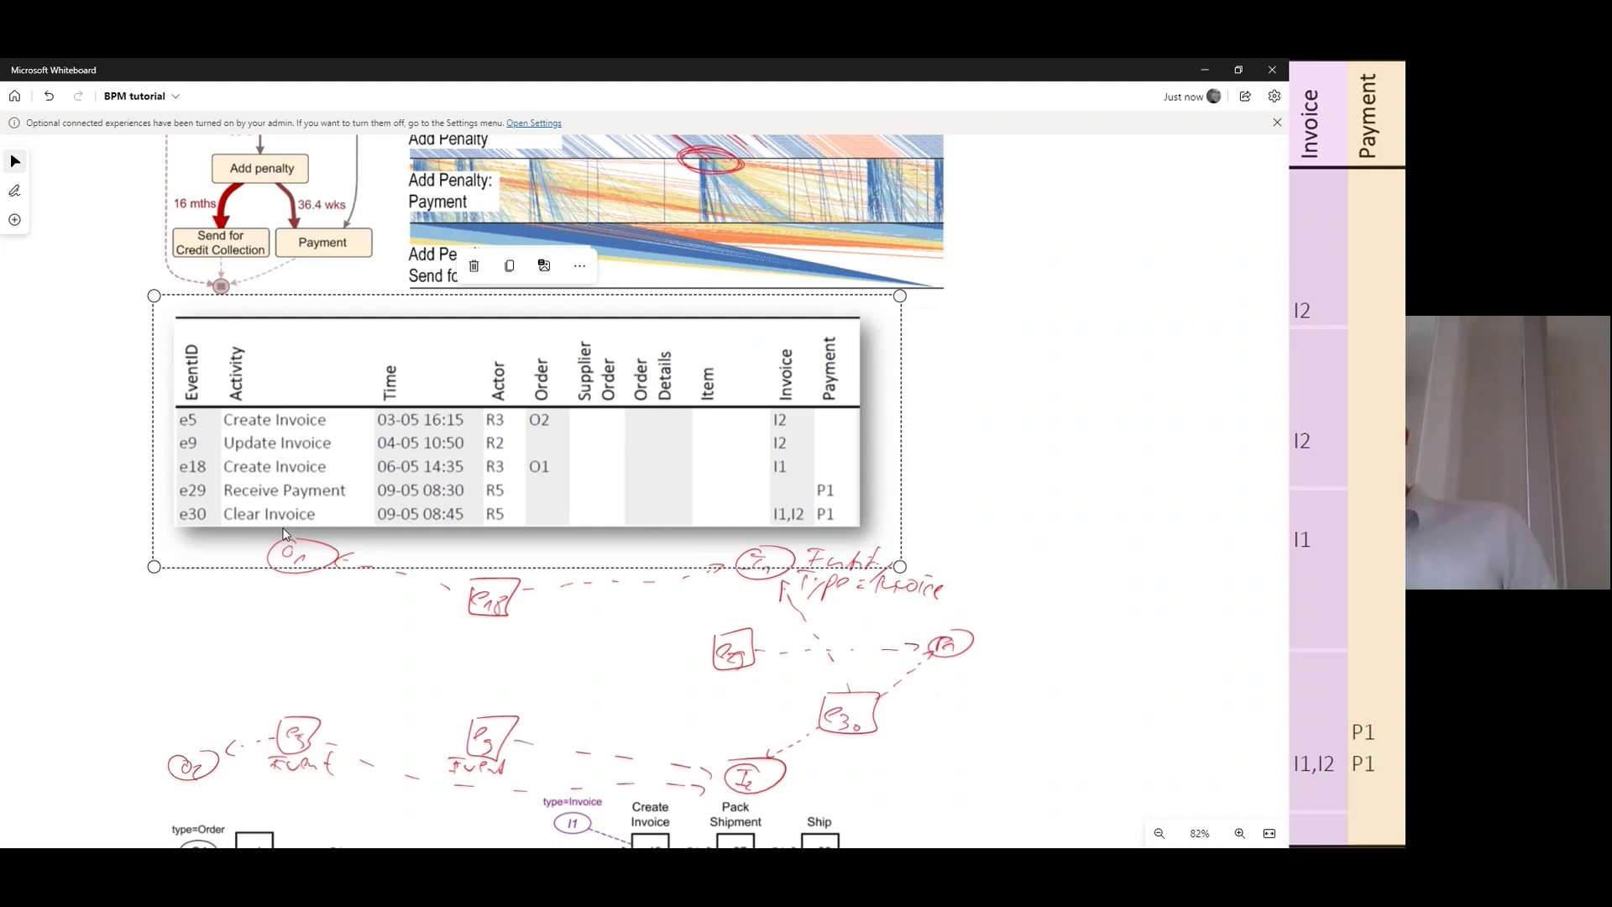
- Draw a labelled curved red arrow into e30, then arrows from left e3 to middle e3 to e30
mouse_move(522, 614)
mouse_down()
mouse_move(570, 654)
mouse_move(813, 703)
mouse_move(796, 692)
mouse_up()
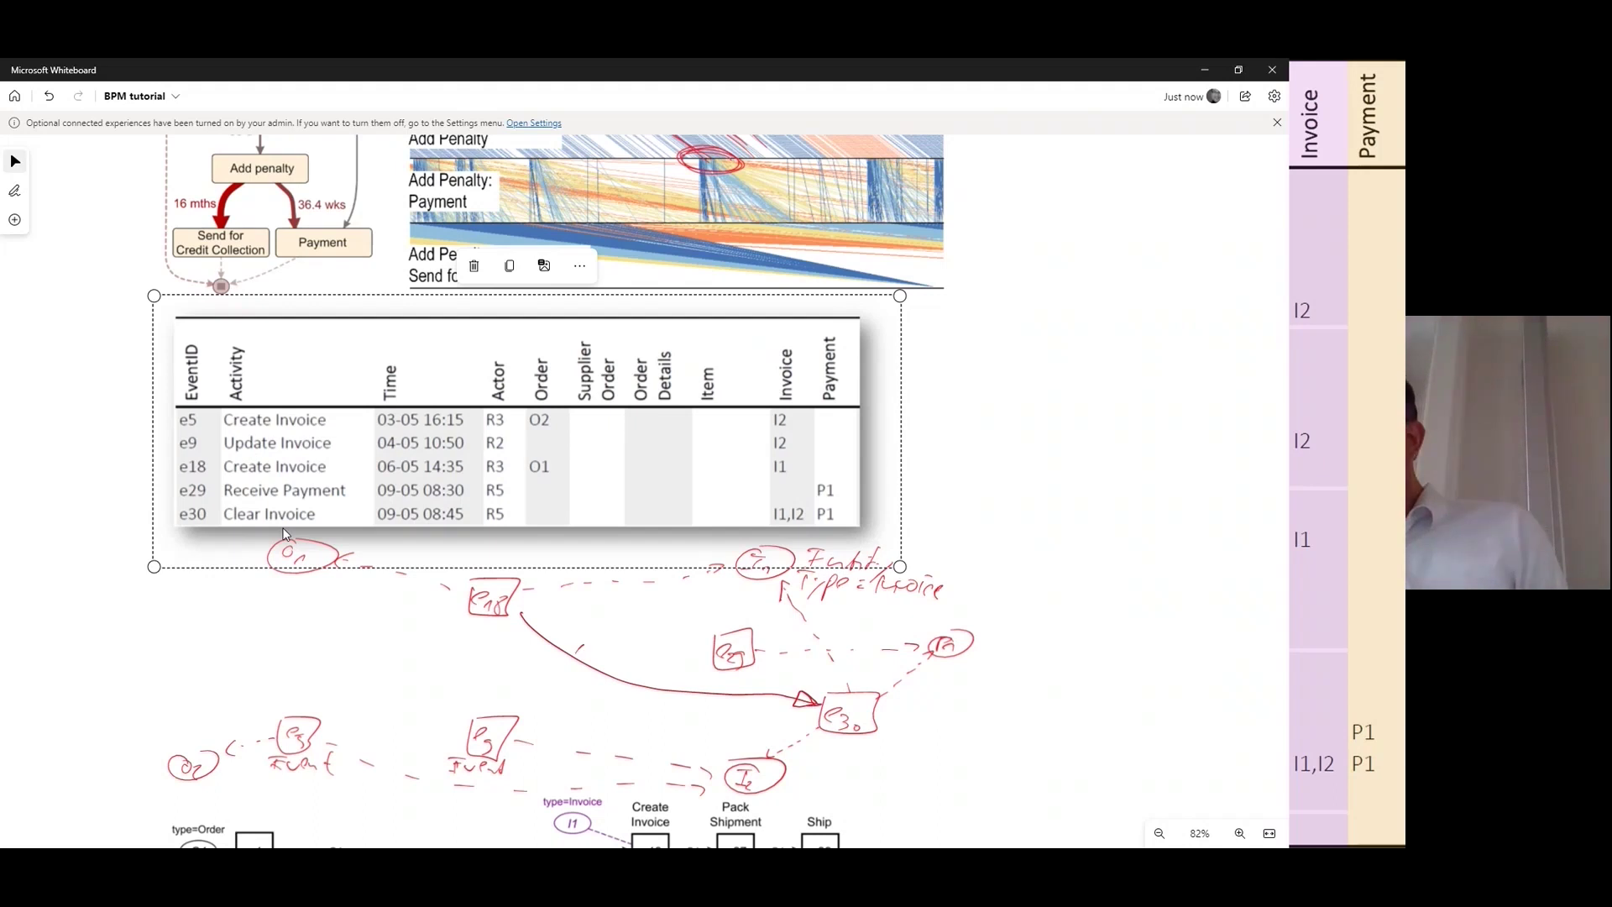
mouse_move(581, 638)
mouse_down()
mouse_move(576, 654)
mouse_move(605, 648)
mouse_up()
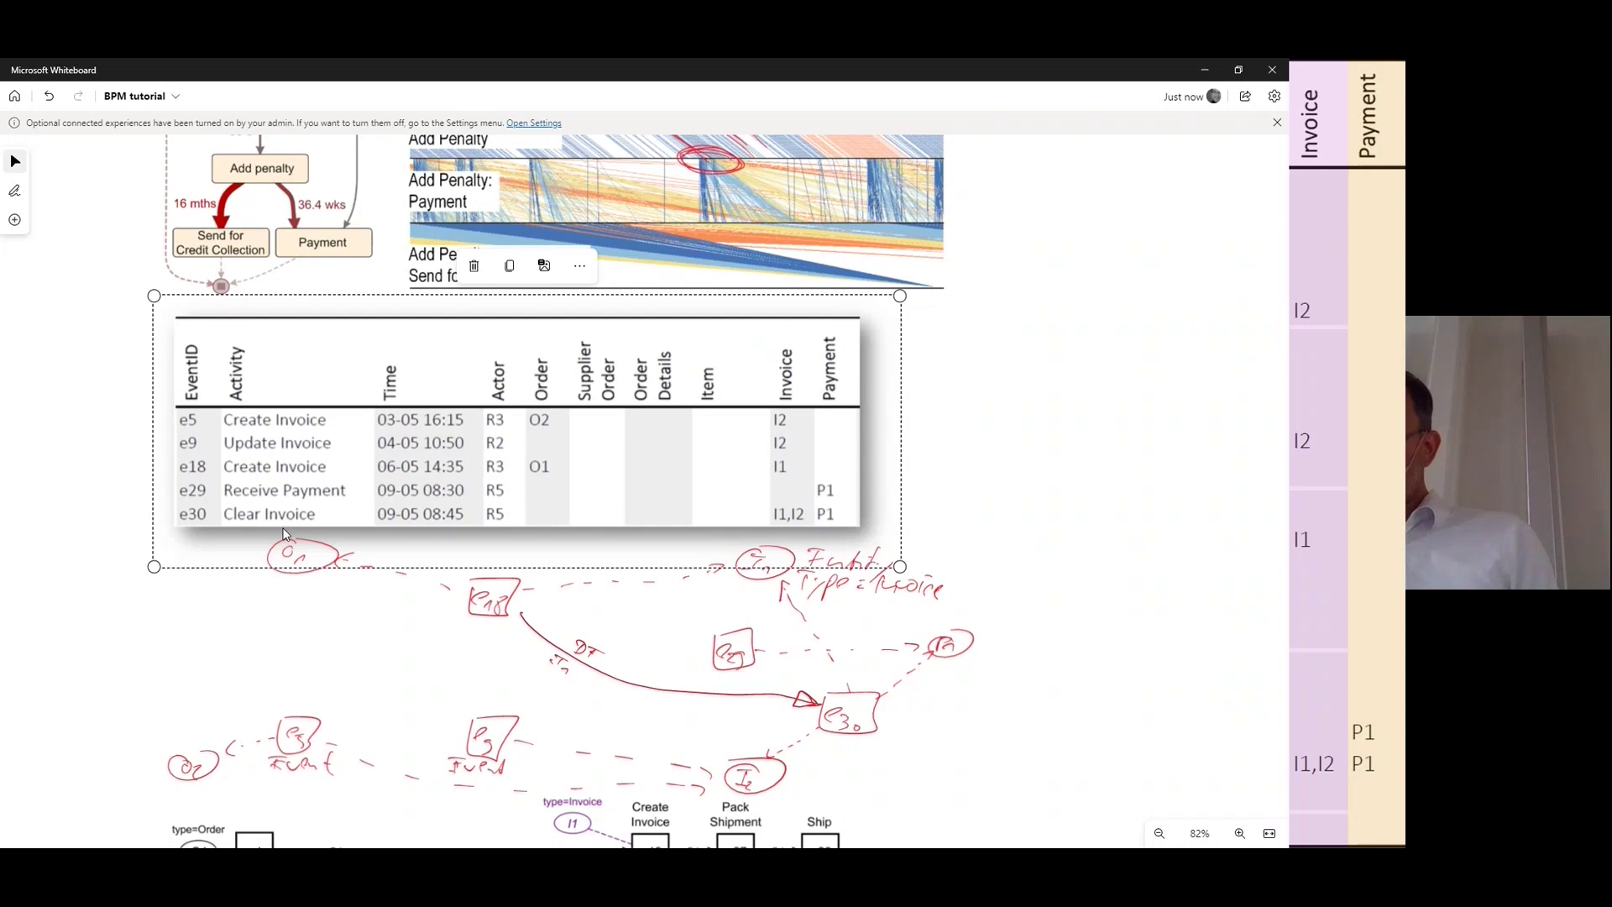
drag(323, 735, 808, 727)
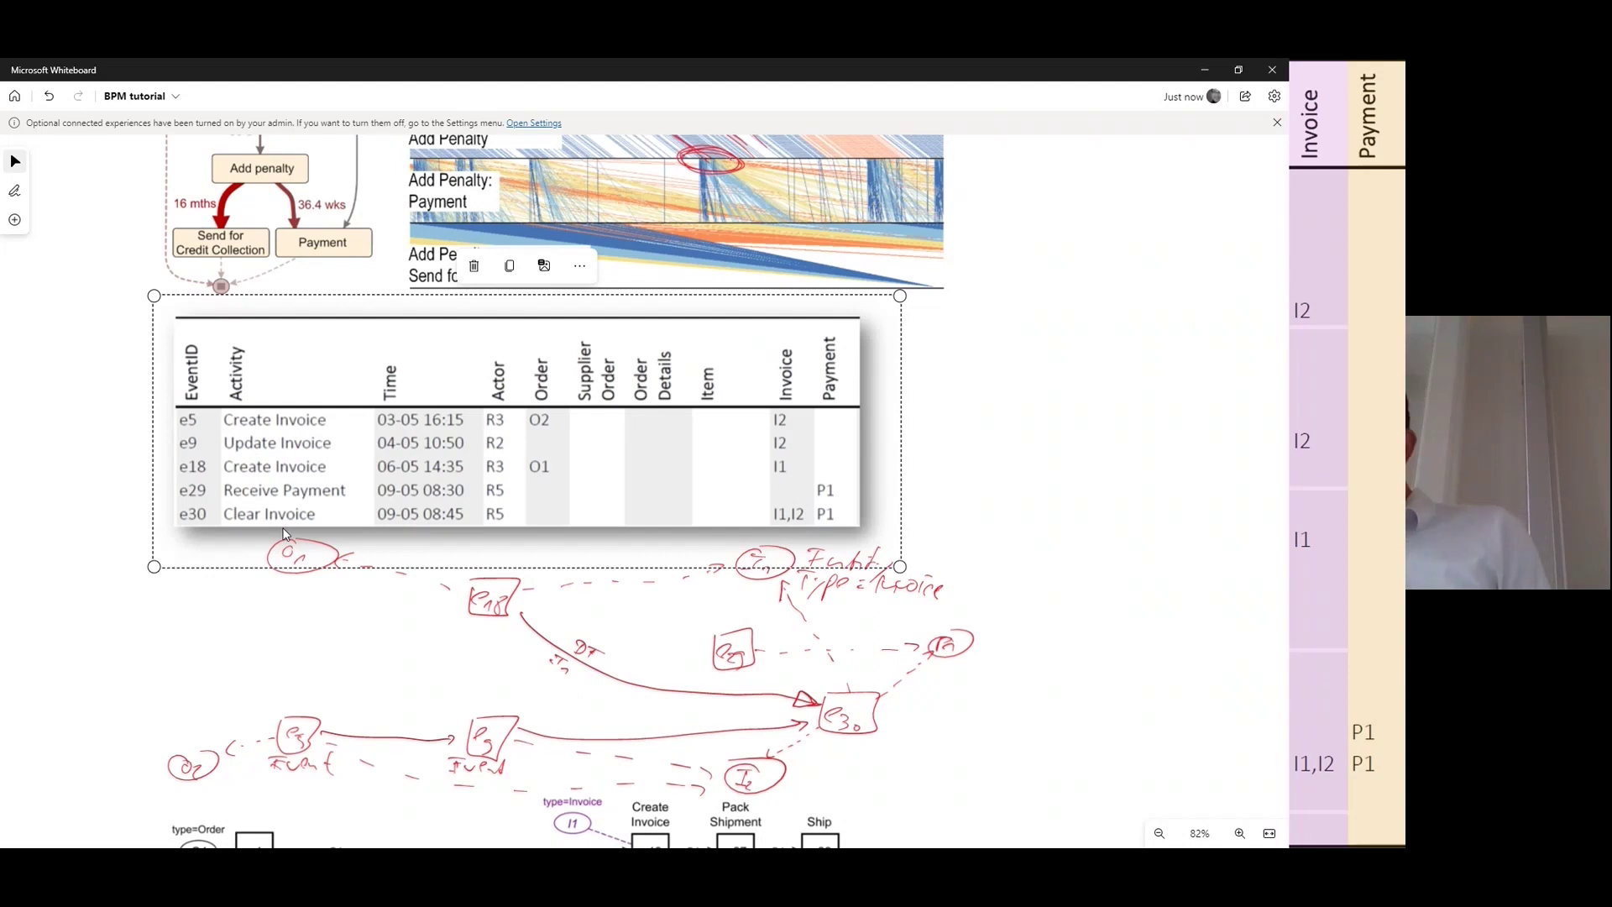
drag(758, 658, 833, 690)
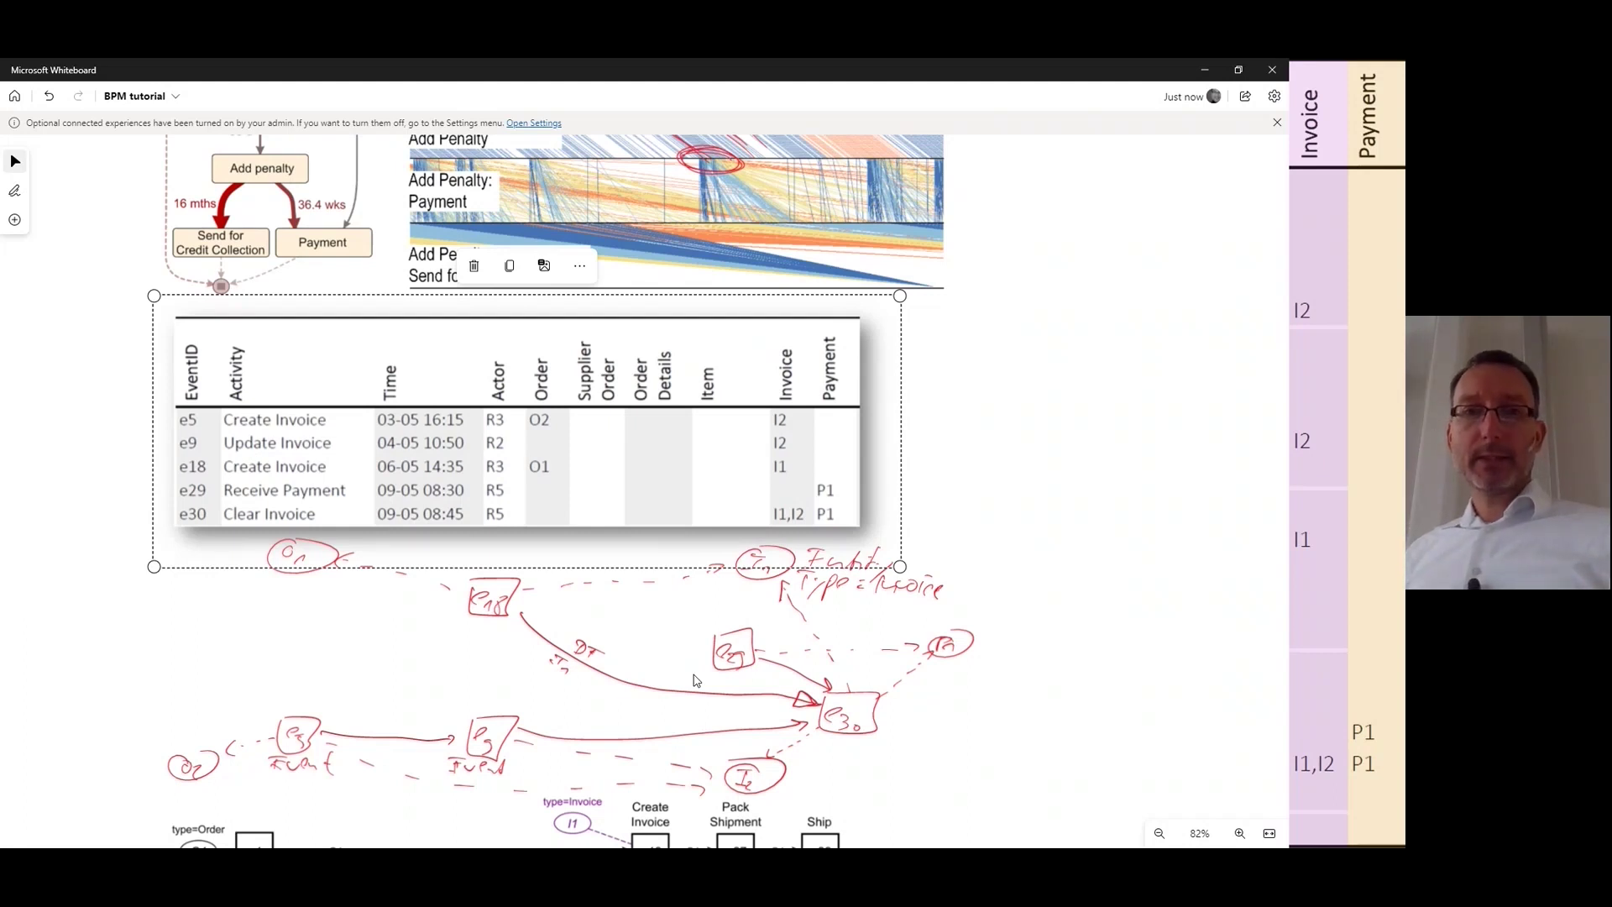
- Switch over to the slide show window with Alt+Tab
key(alt+Tab)
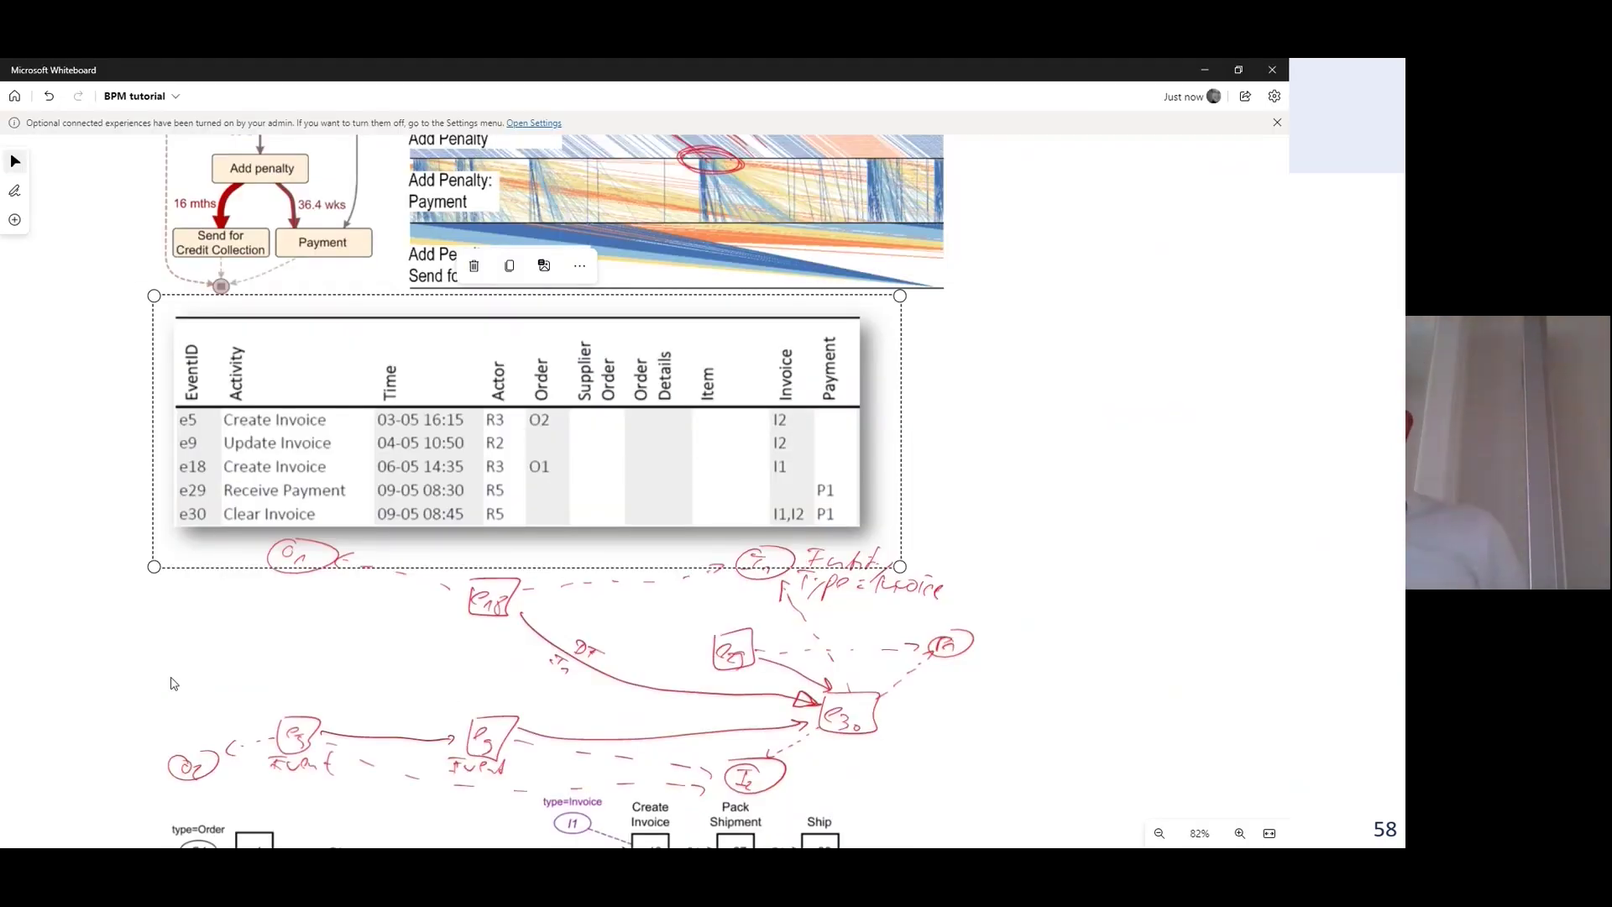
- Bring the full event knowledge graph diagram into view and zoom out to 104%
scroll(174, 683, down, 5)
scroll(174, 683, up, 3)
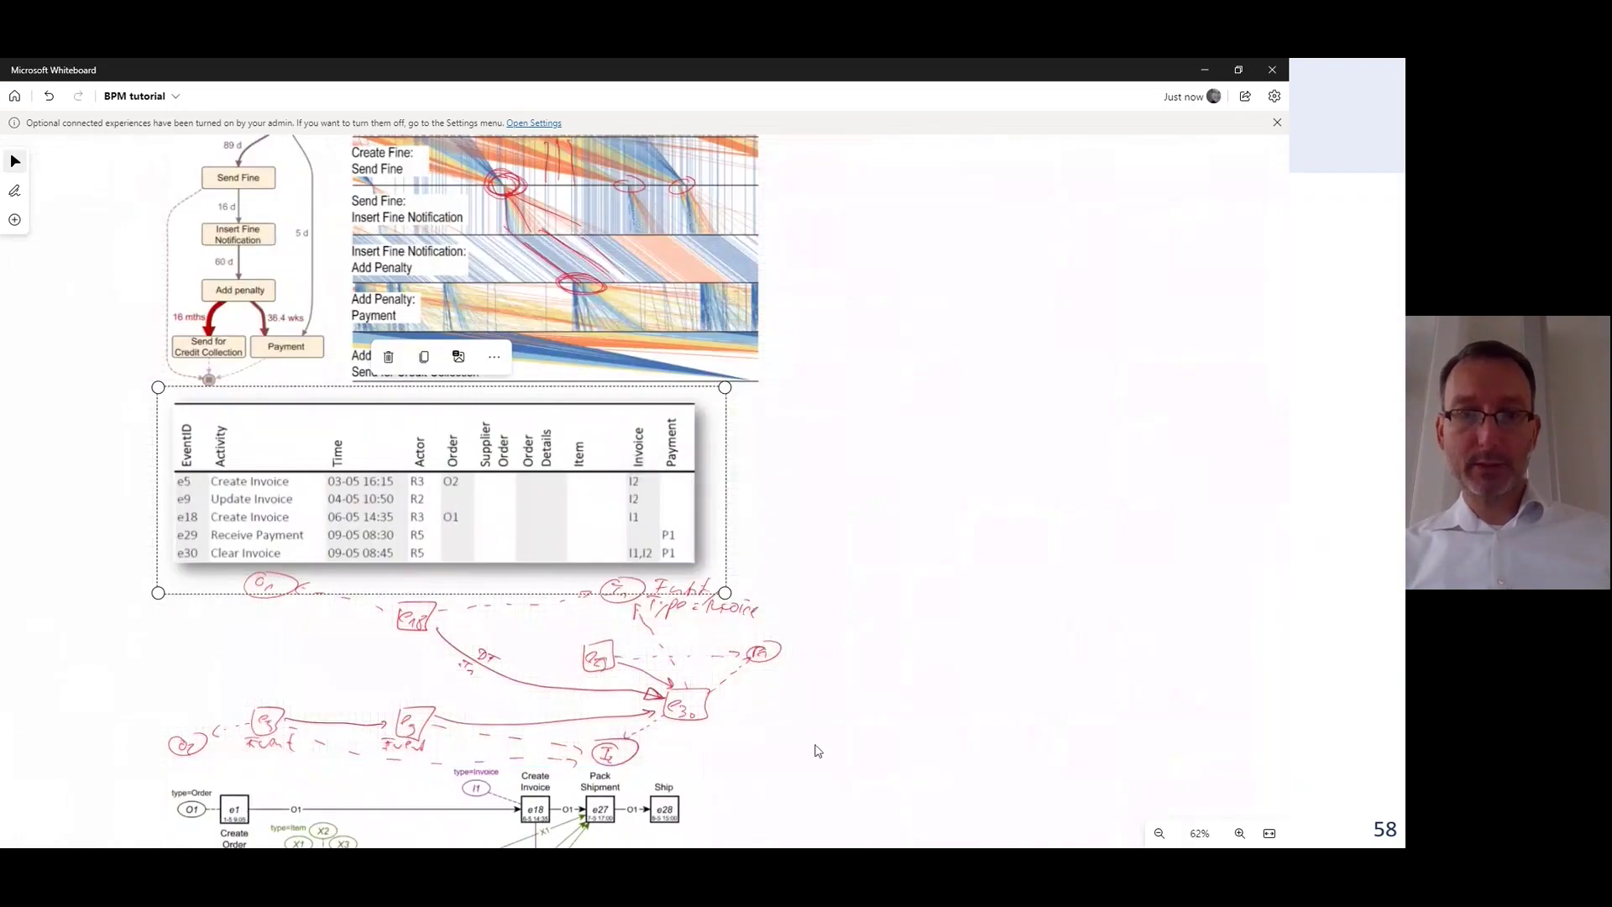
drag(817, 748, 1041, 216)
click(893, 382)
scroll(891, 383, up, 5)
scroll(894, 385, down, 3)
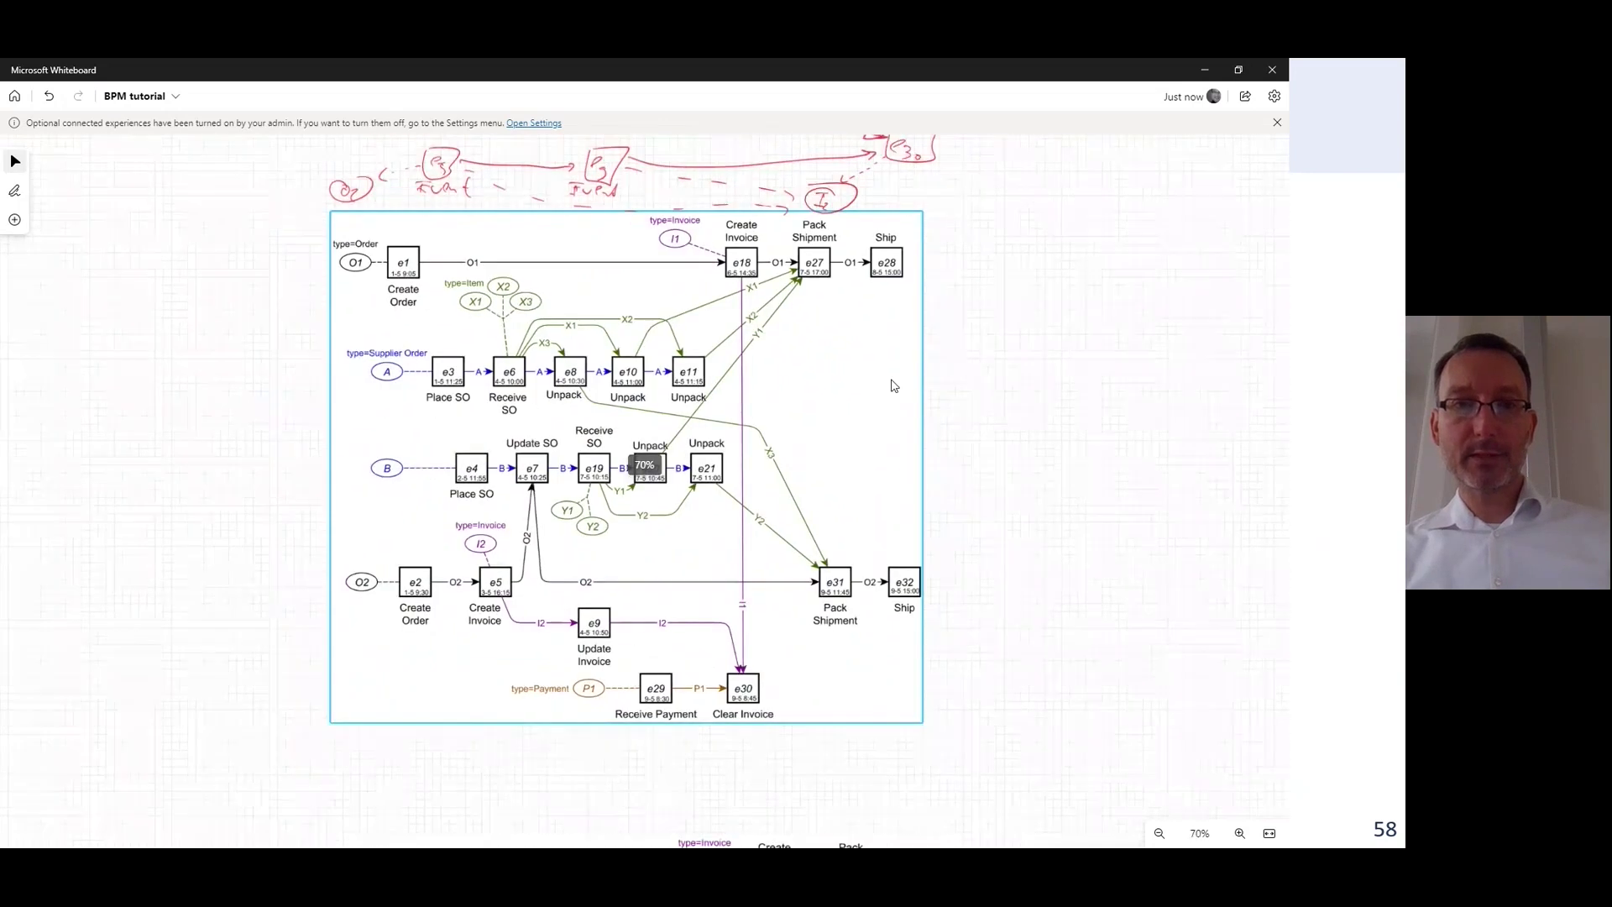
scroll(894, 386, up, 3)
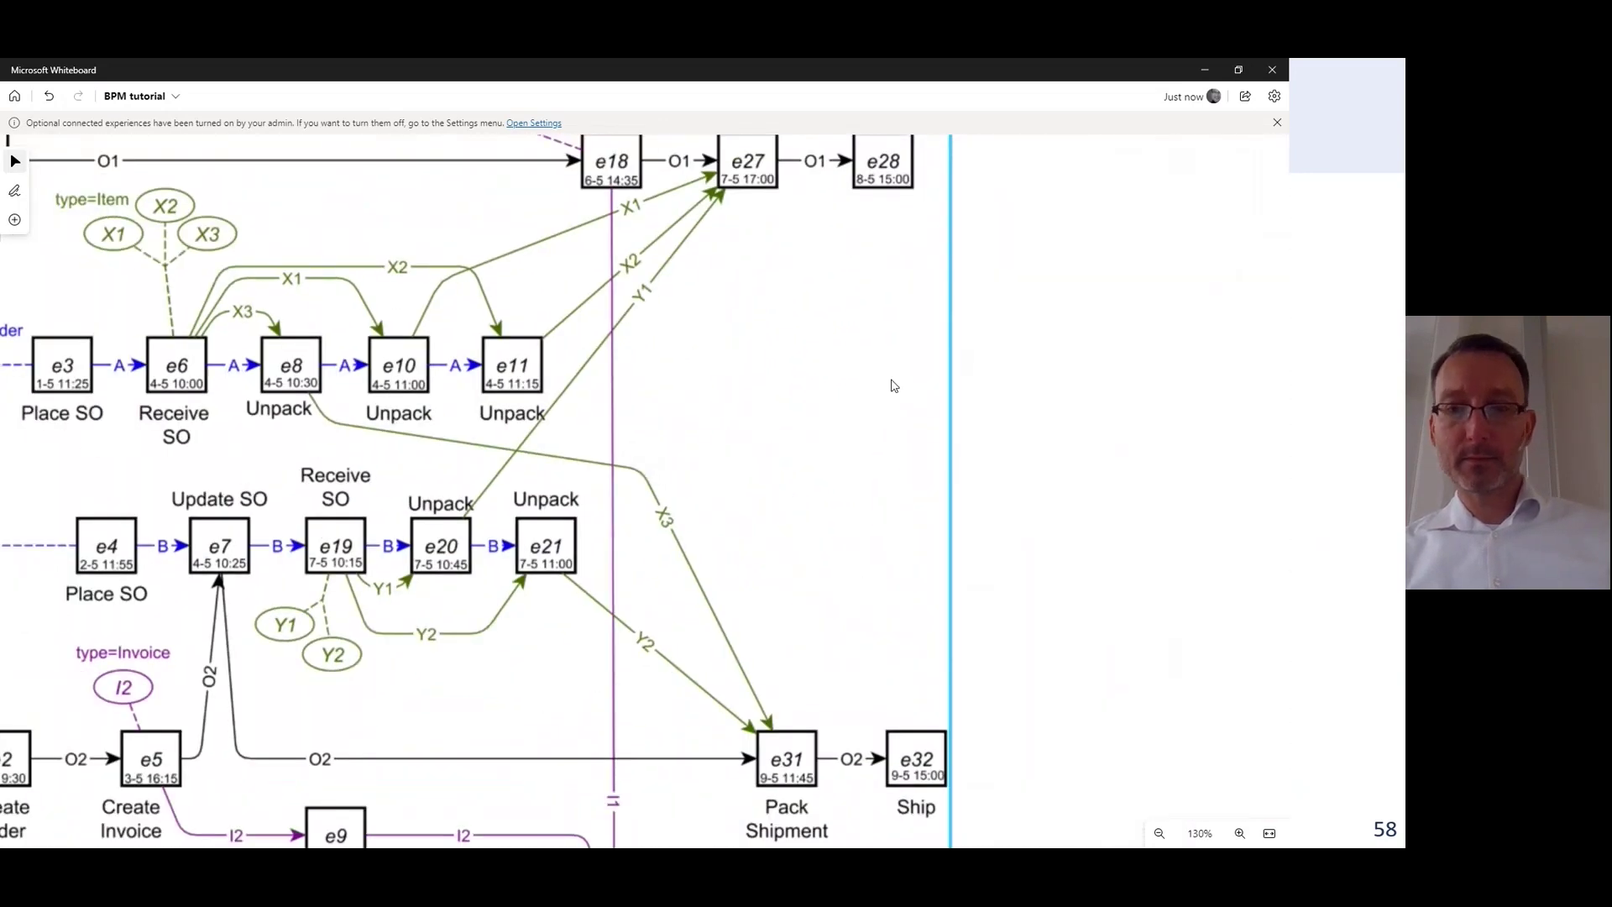
click(1159, 832)
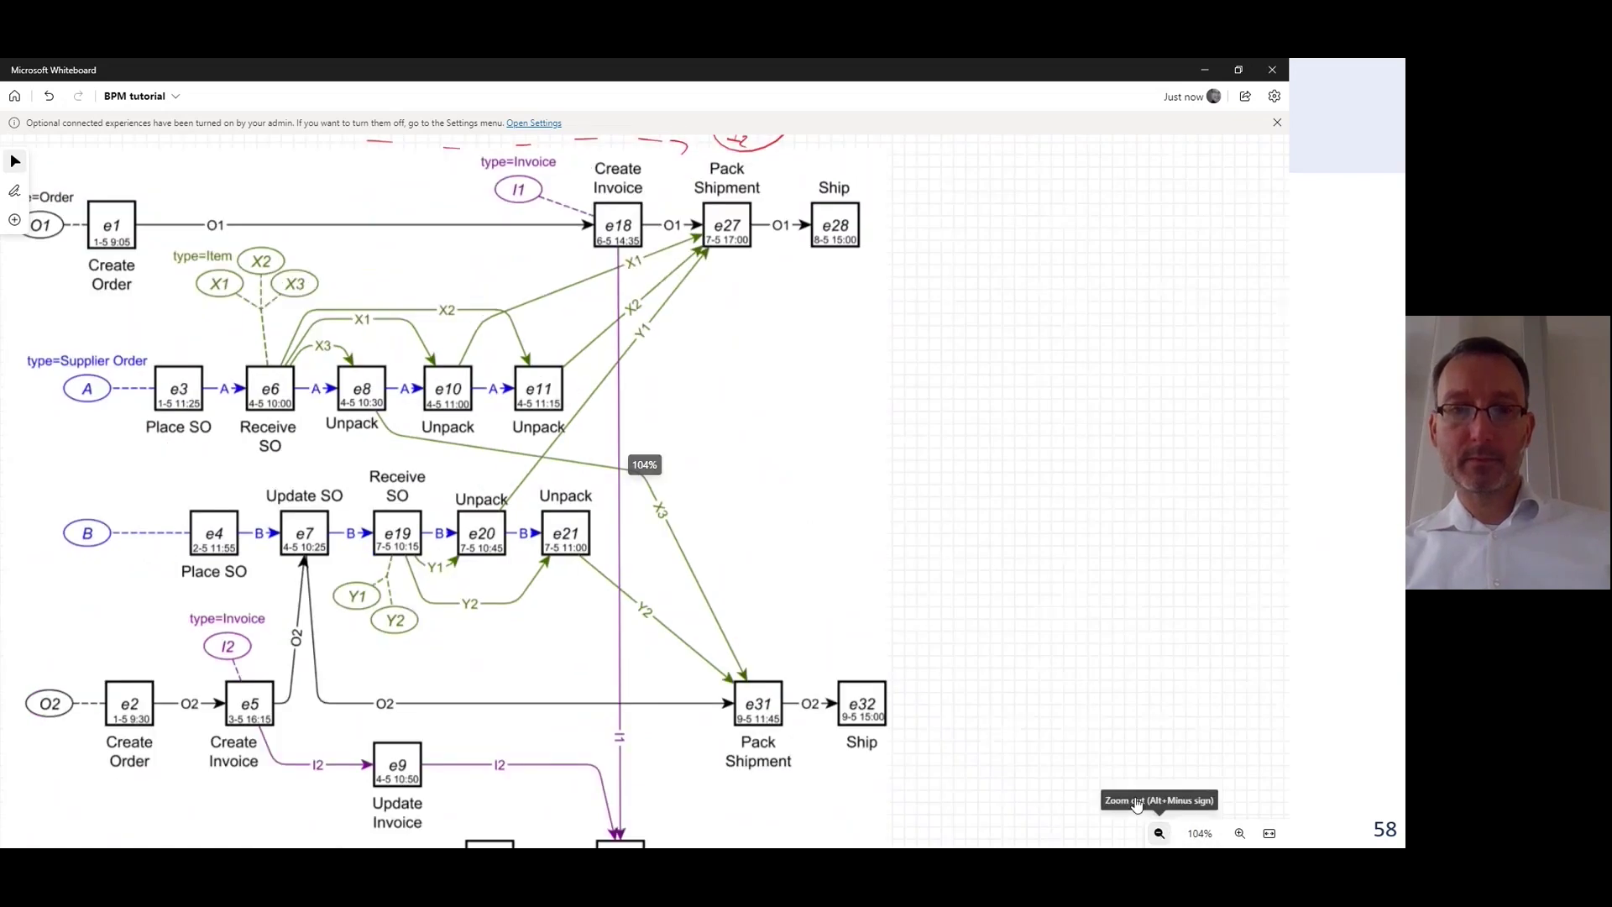
- Scroll the canvas left to reach events e27, e8, e10 and e11
scroll(1082, 618, left, 3)
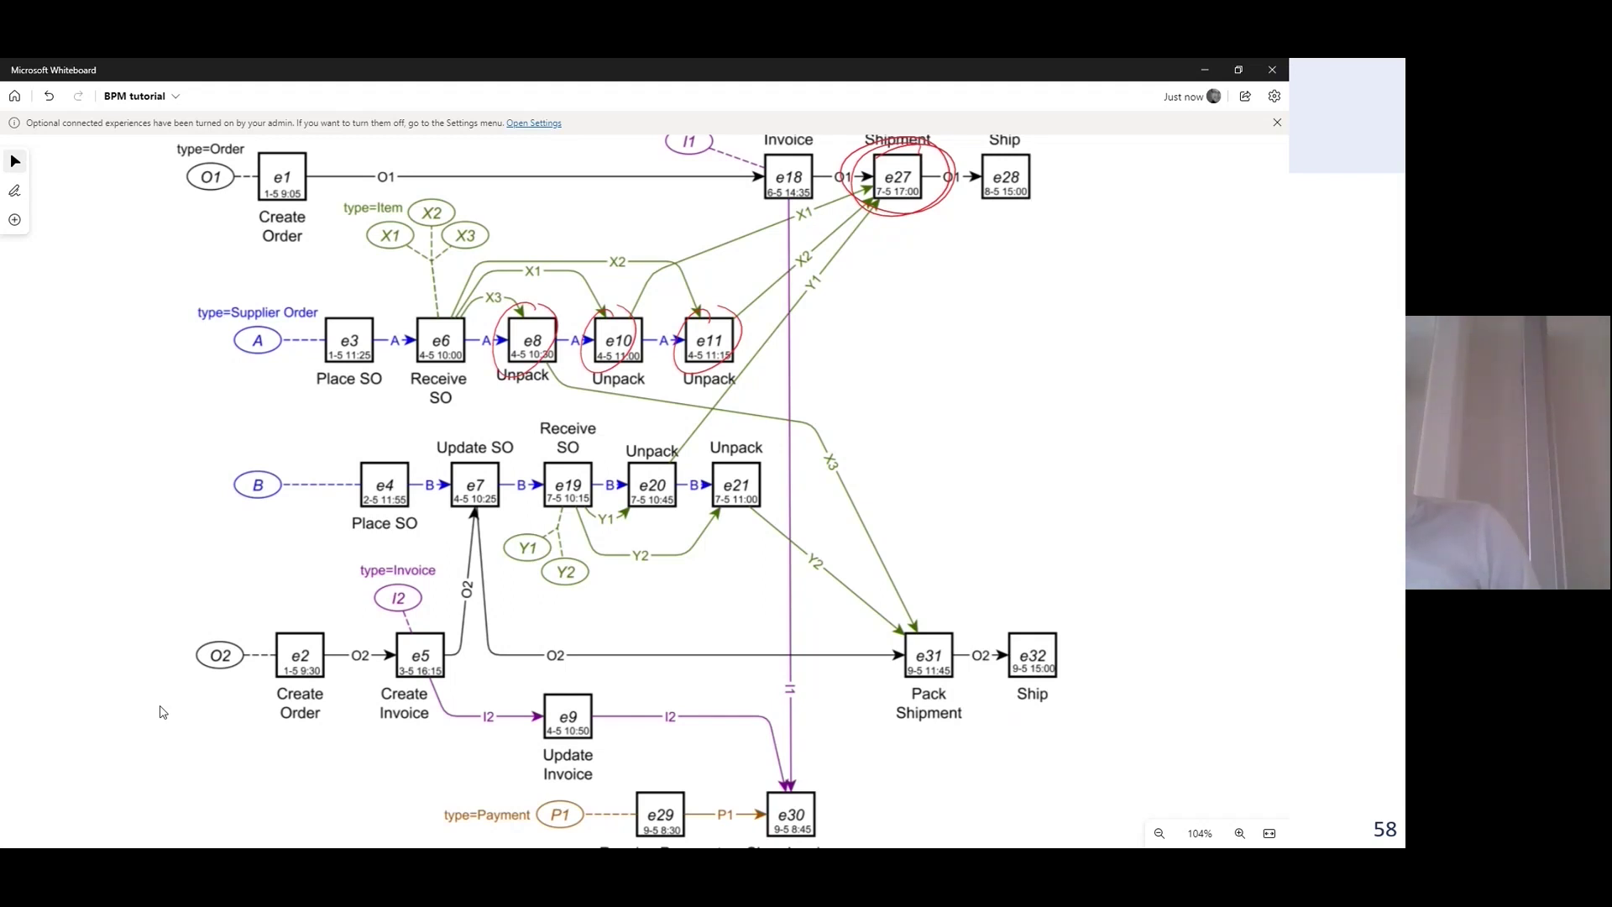
- Circle the e6 Receive SO and e5 Create Invoice events in red ink
mouse_move(454, 319)
mouse_down()
mouse_move(394, 378)
mouse_move(466, 369)
mouse_move(457, 323)
mouse_up()
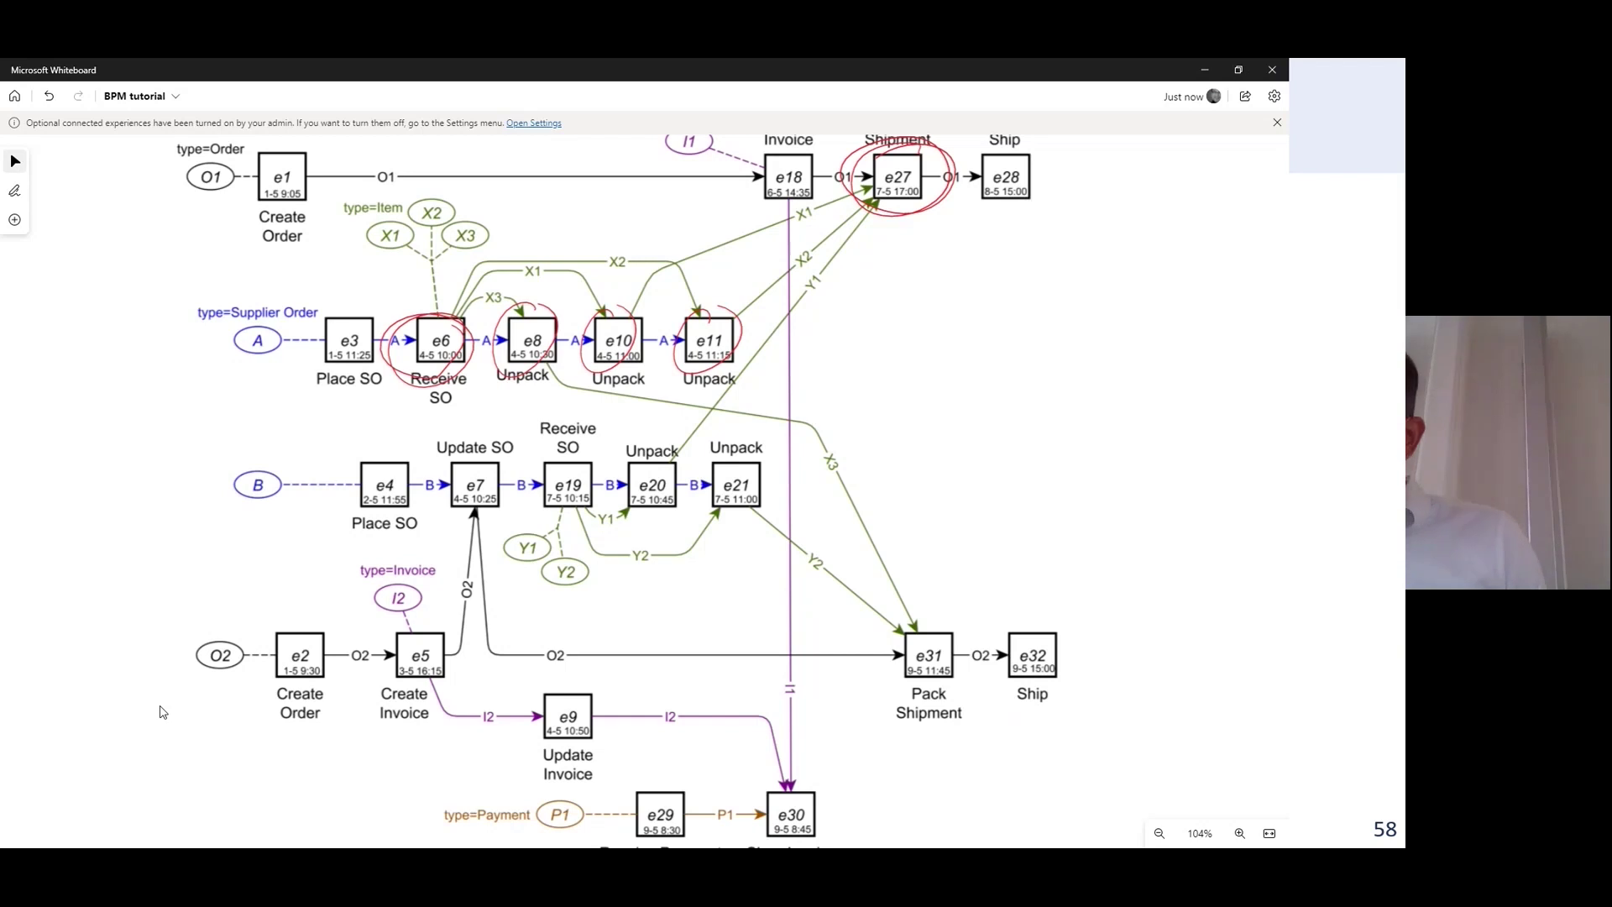
key(ctrl+z)
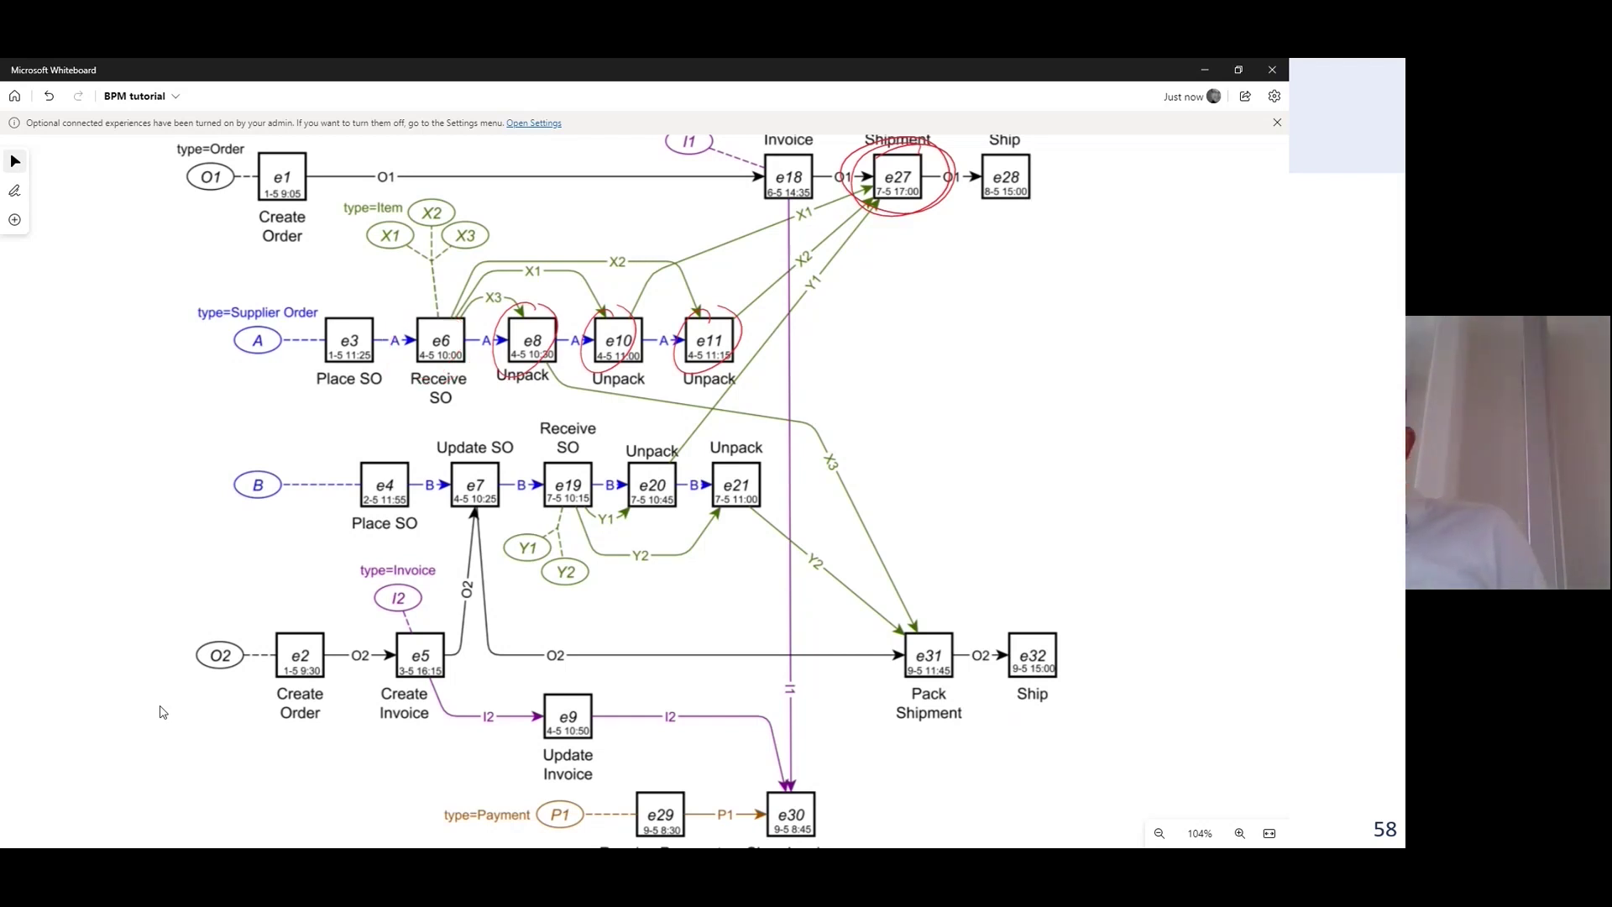
mouse_move(420, 619)
mouse_down()
mouse_move(374, 668)
mouse_move(458, 642)
mouse_move(424, 622)
mouse_up()
mouse_move(432, 298)
mouse_down()
mouse_move(494, 351)
mouse_move(445, 295)
mouse_up()
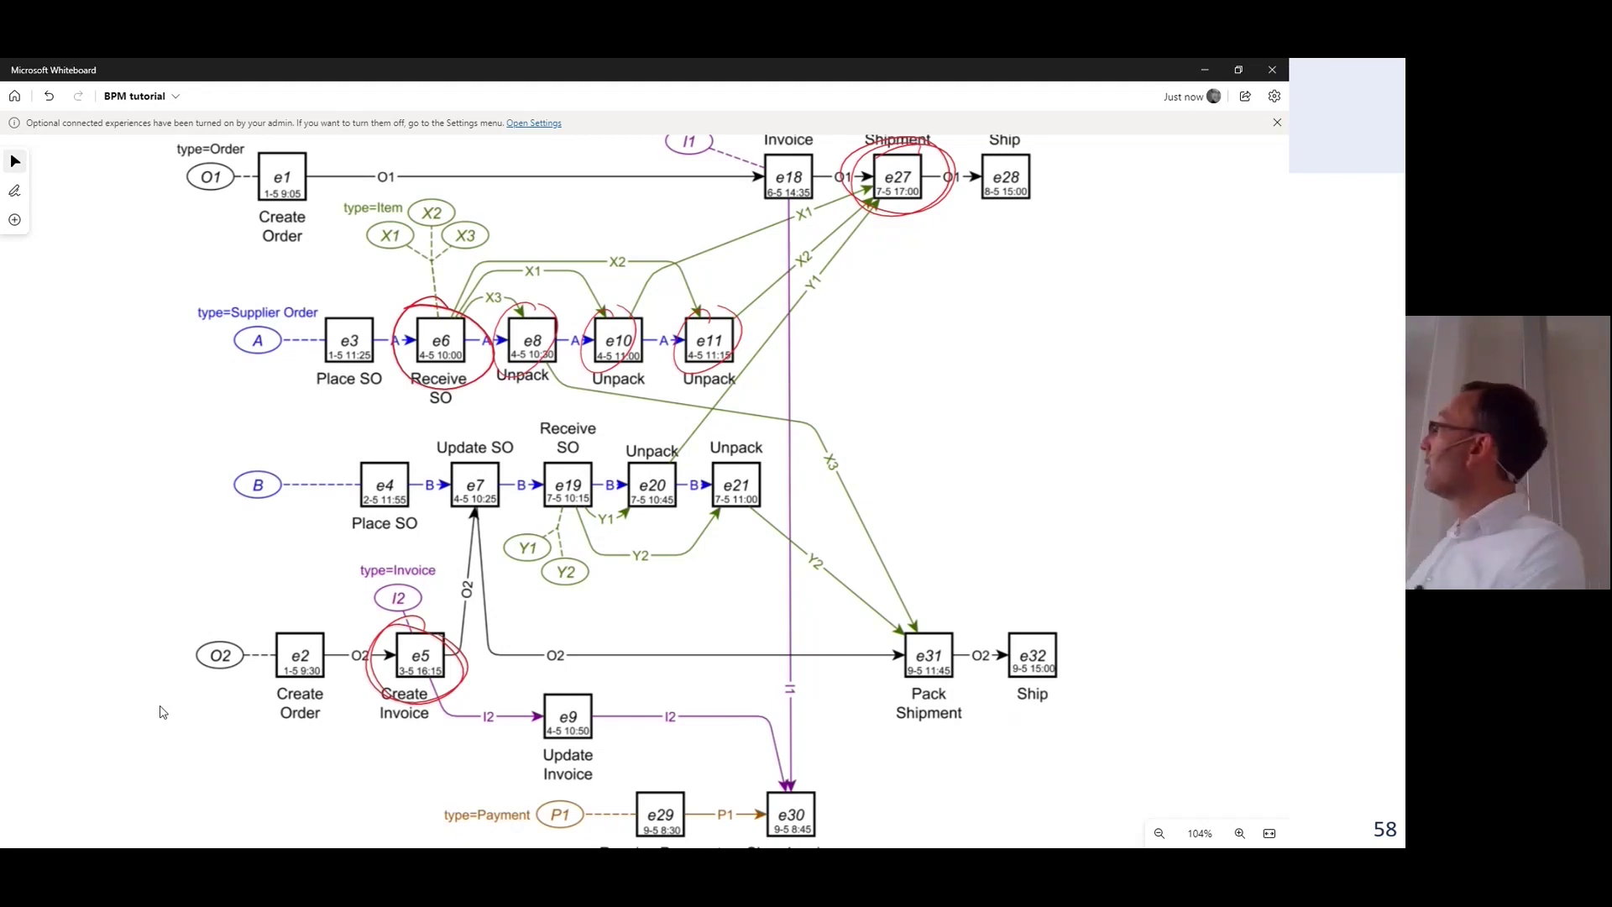
drag(369, 647, 375, 652)
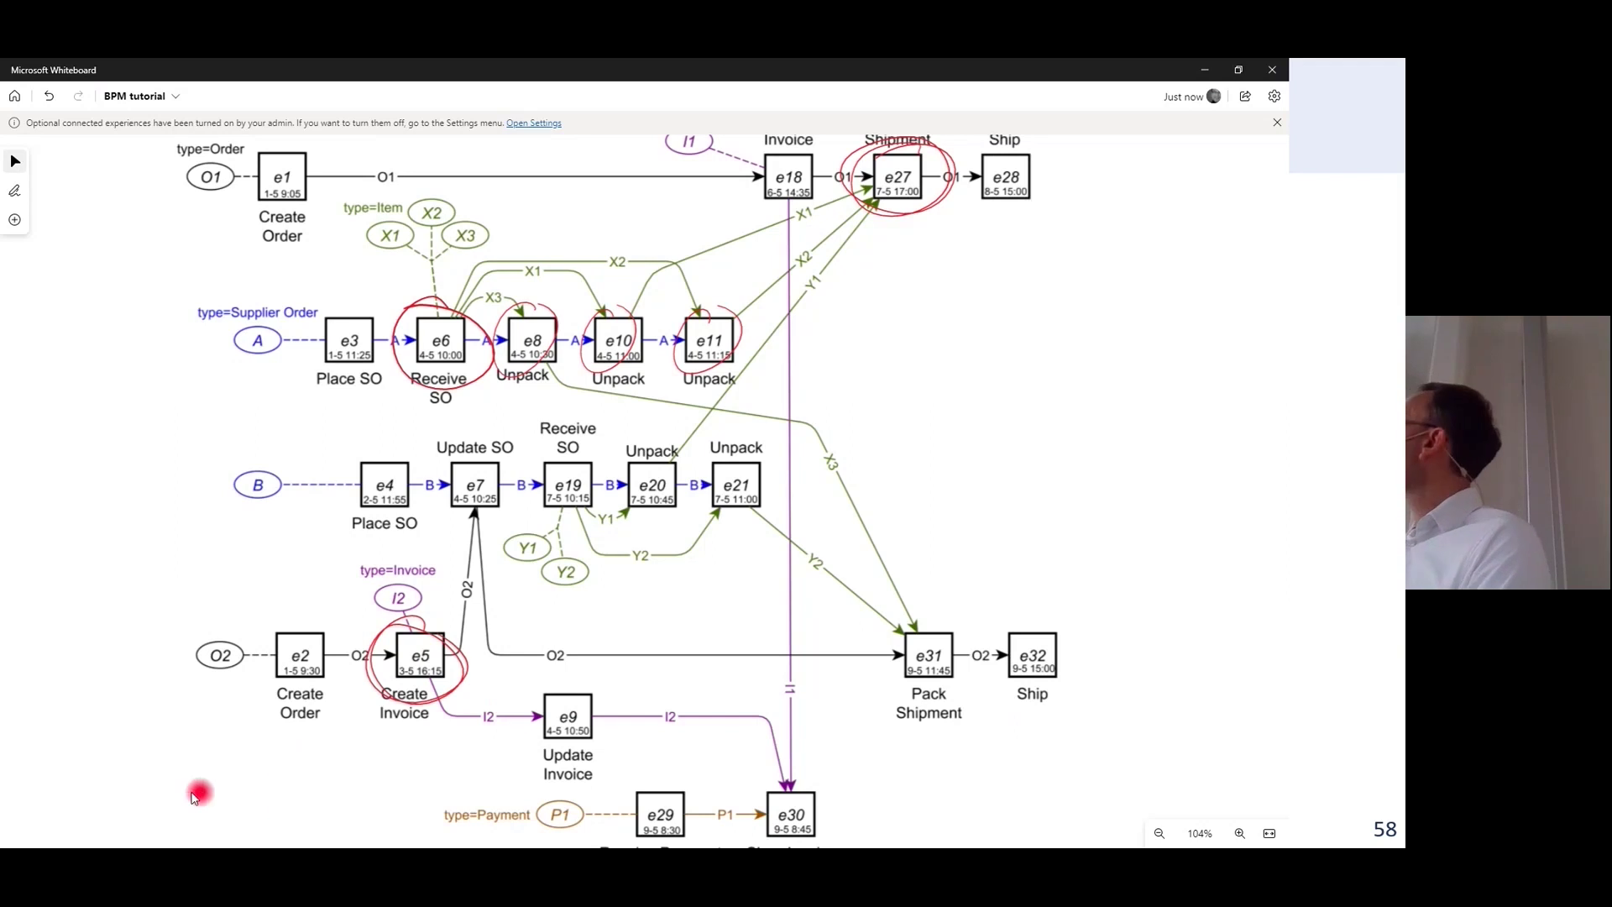
click(424, 628)
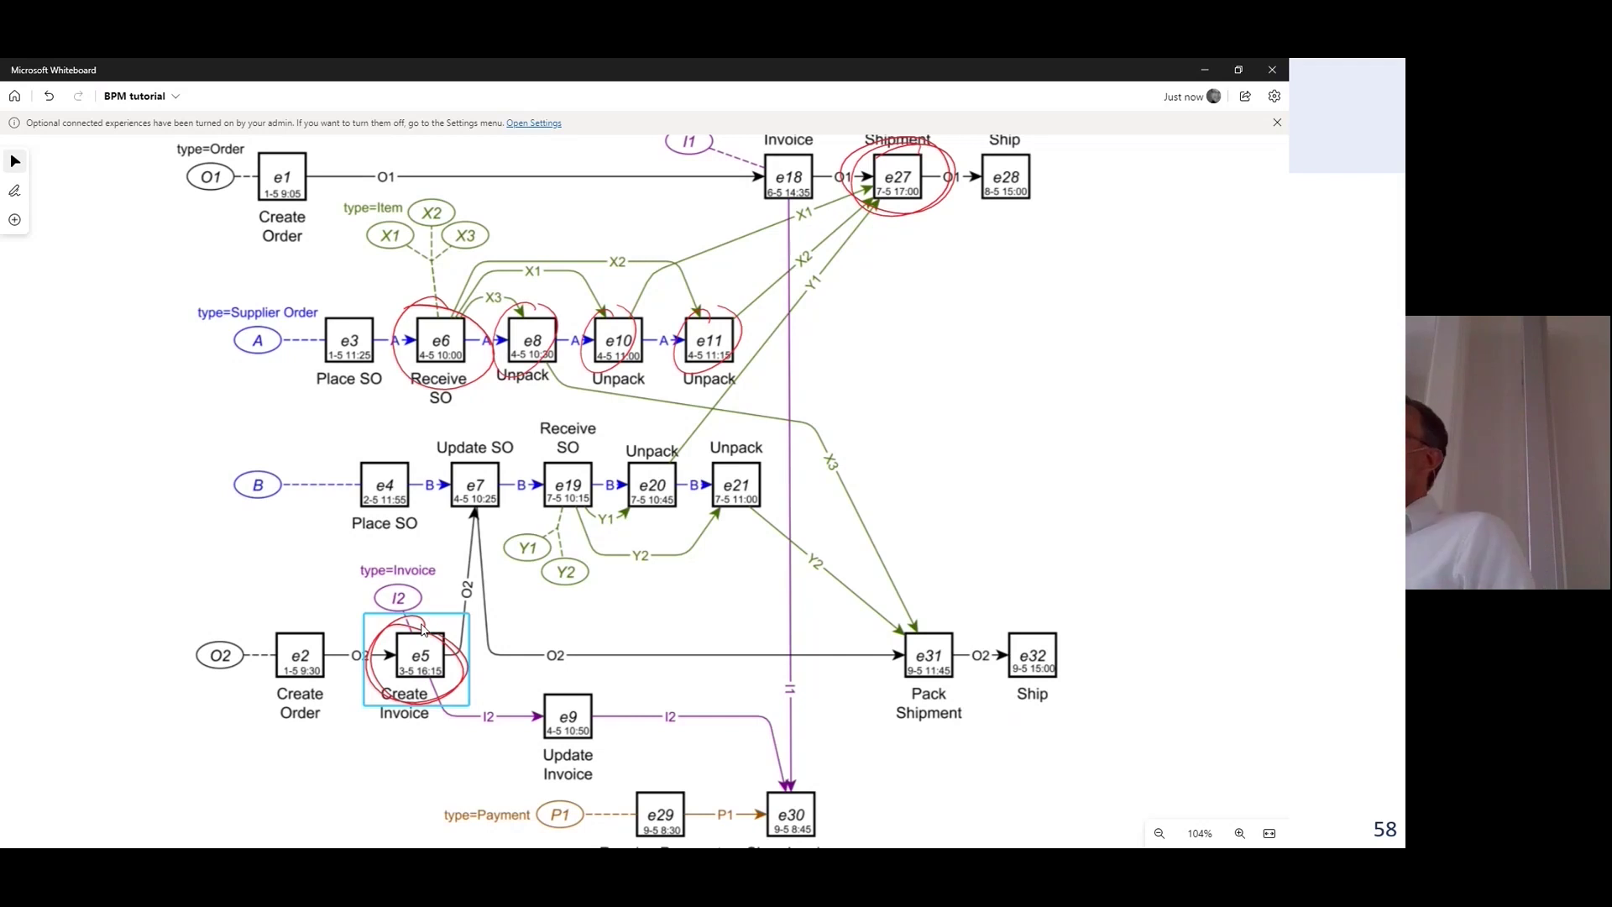
click(350, 821)
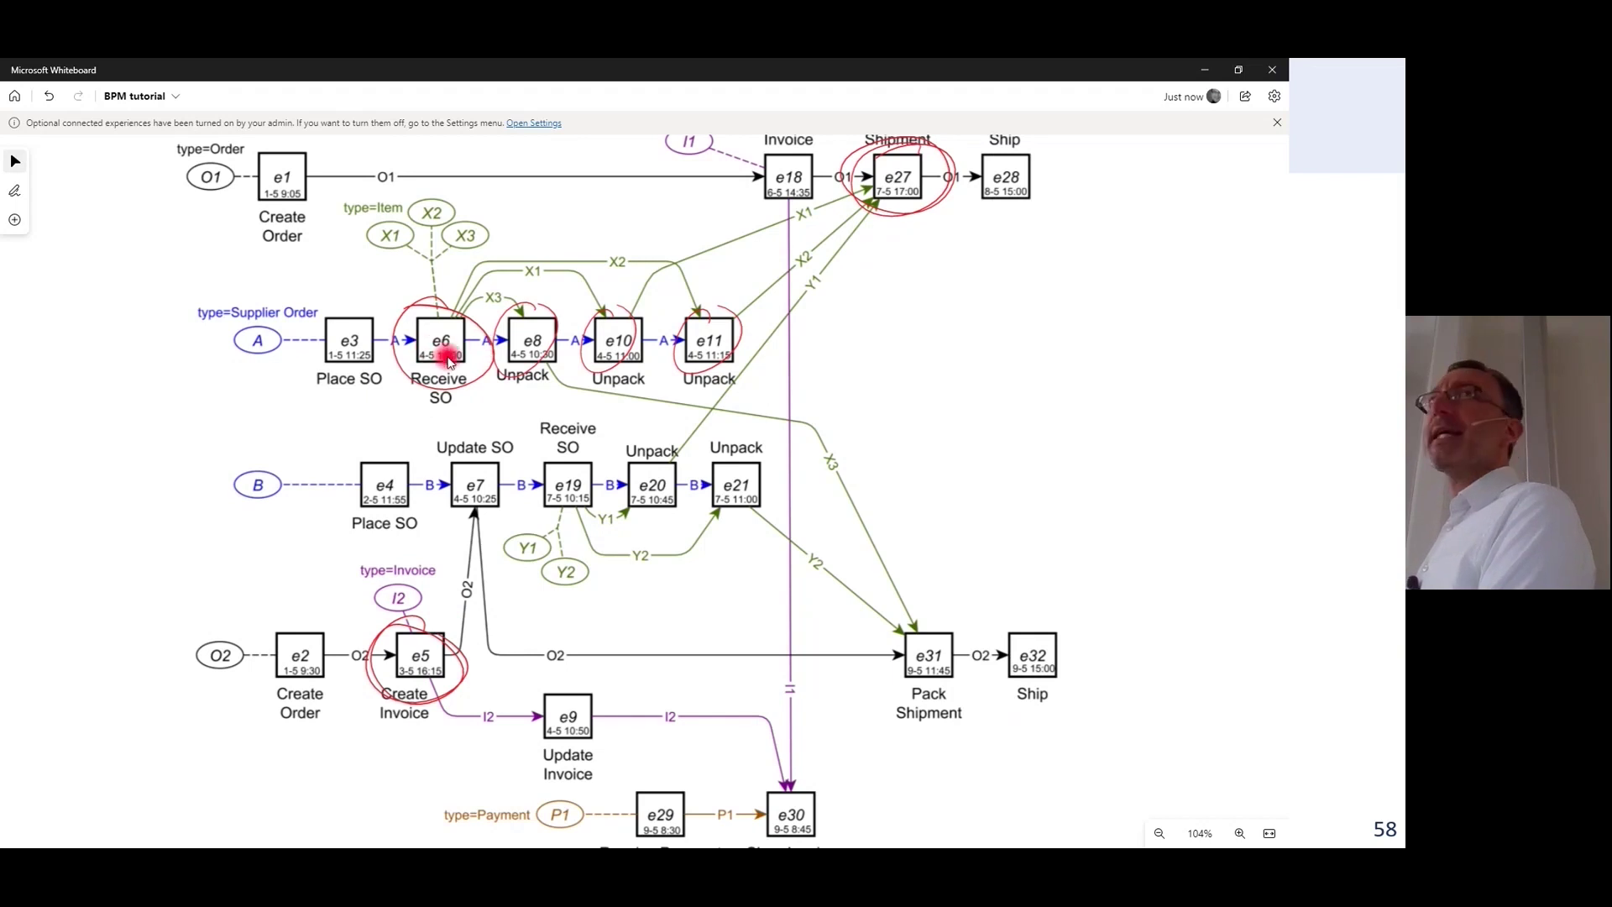
click(316, 433)
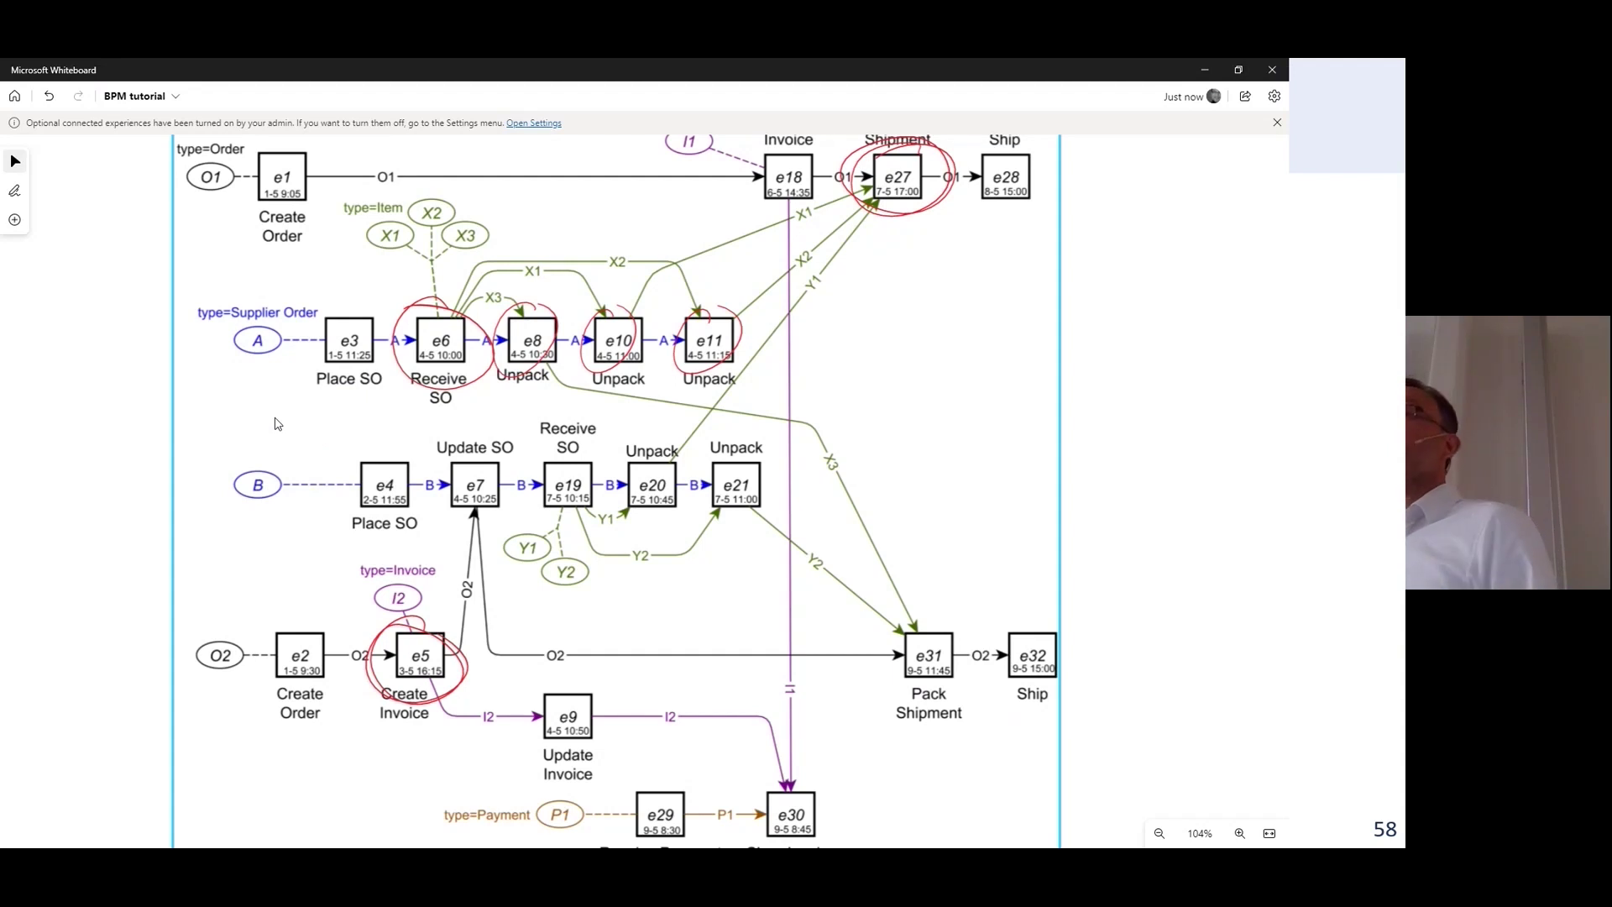
key(Escape)
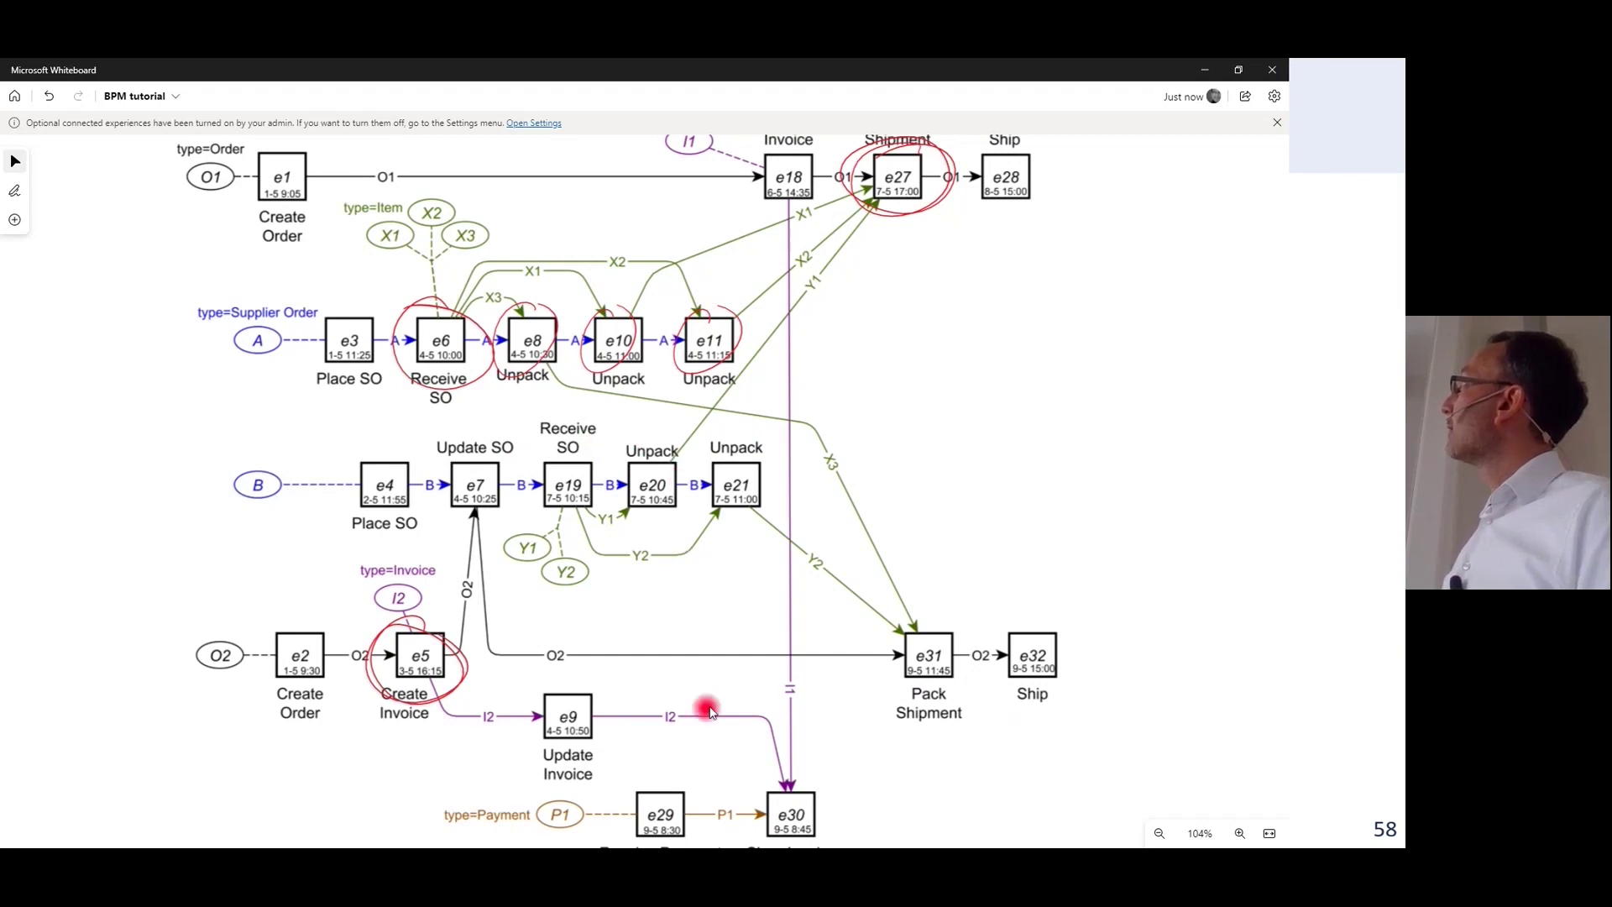
- Loop e18 and e27 around e21, then encircle the Supplier Order A row and B row in red
click(743, 493)
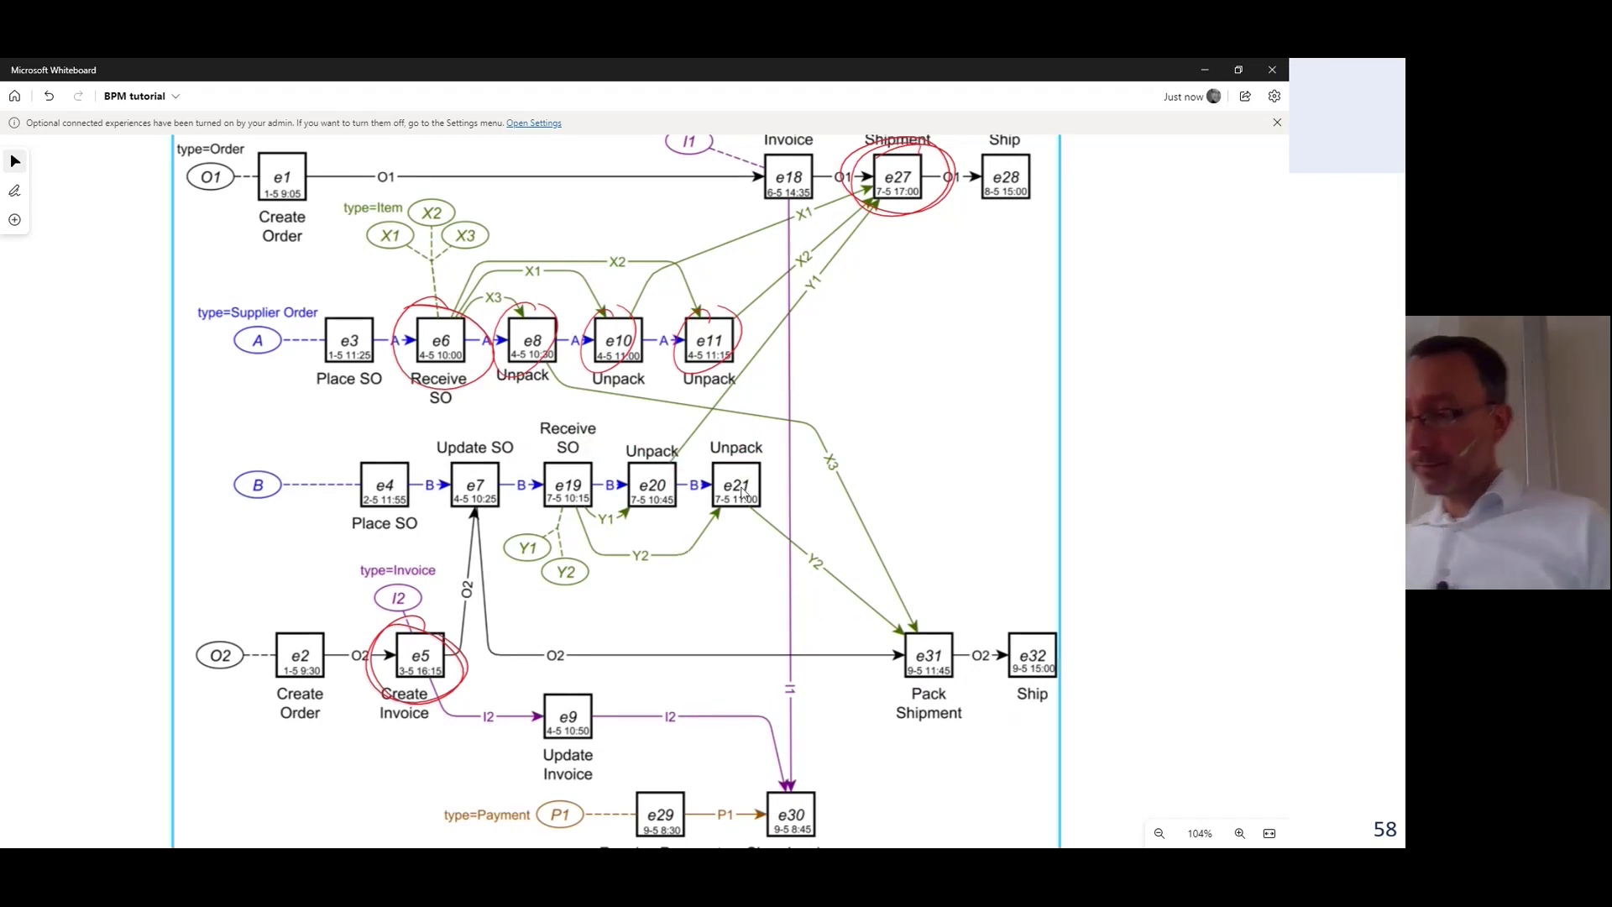
mouse_move(816, 178)
mouse_down()
mouse_move(789, 600)
mouse_move(818, 172)
mouse_move(896, 306)
mouse_up()
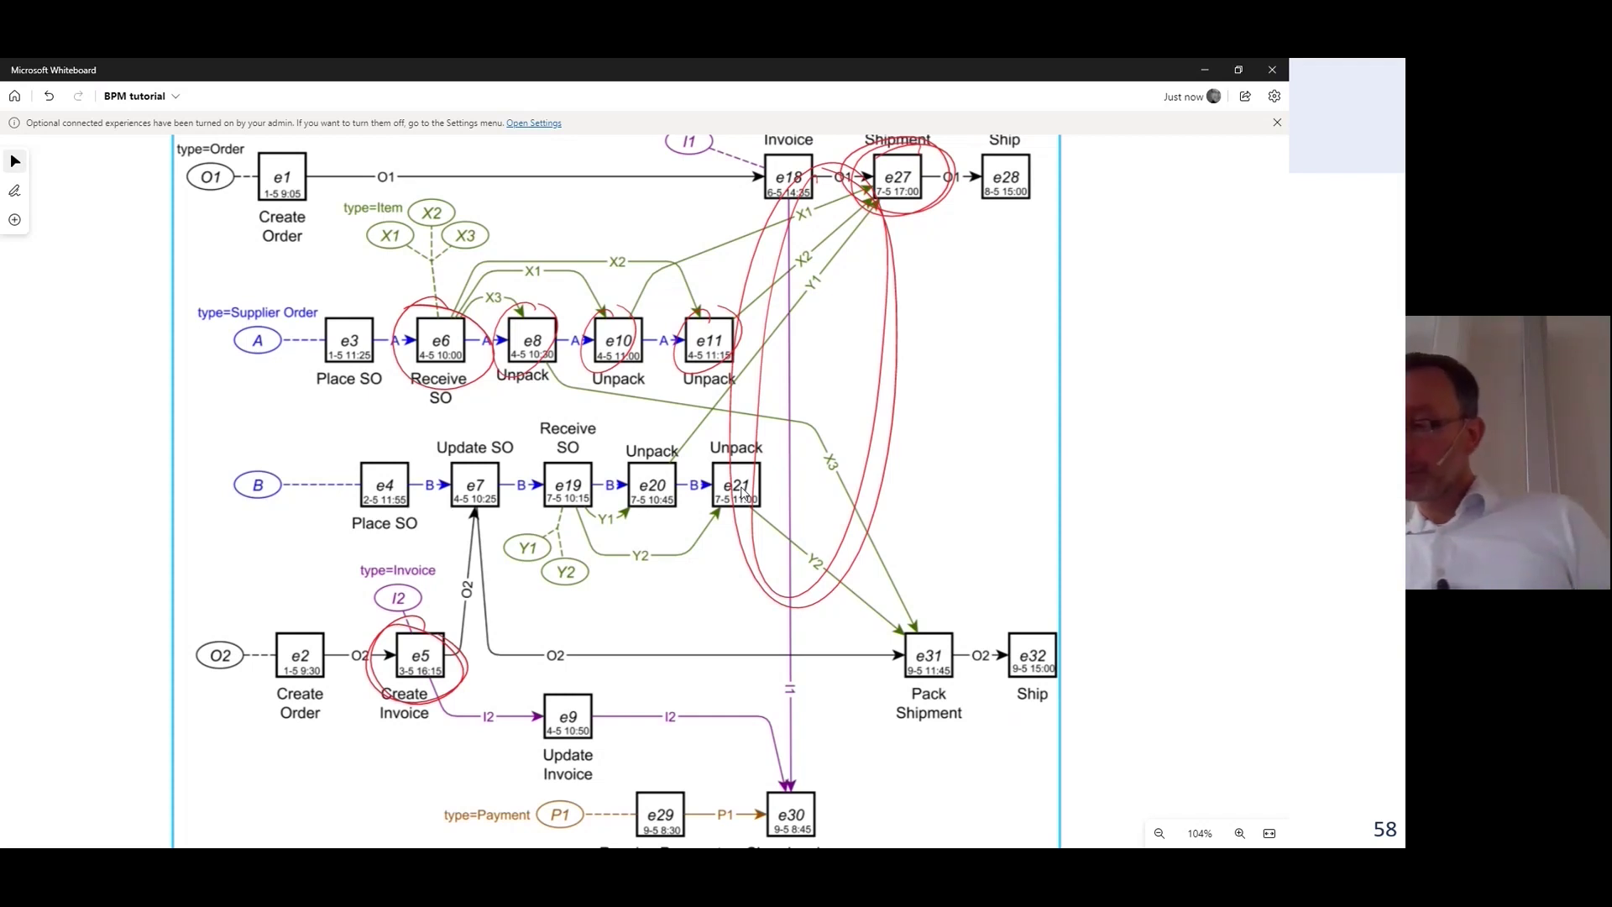
mouse_move(625, 262)
mouse_down()
mouse_move(172, 340)
mouse_move(785, 357)
mouse_move(491, 264)
mouse_up()
mouse_move(504, 427)
mouse_down()
mouse_move(185, 485)
mouse_move(827, 478)
mouse_move(398, 422)
mouse_up()
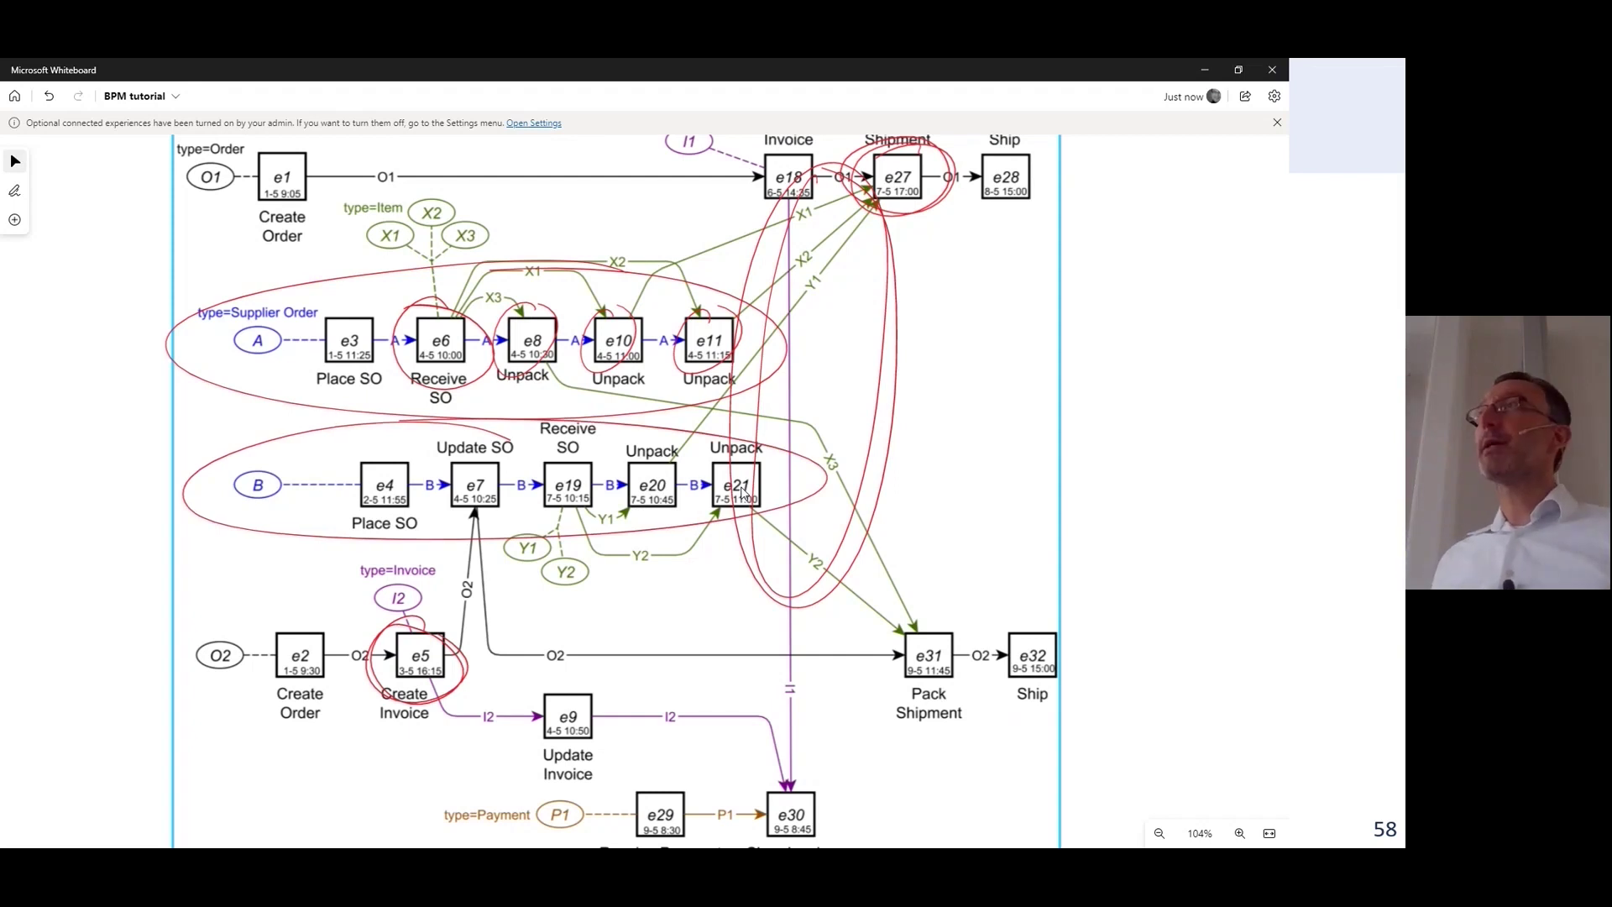
drag(742, 495, 537, 447)
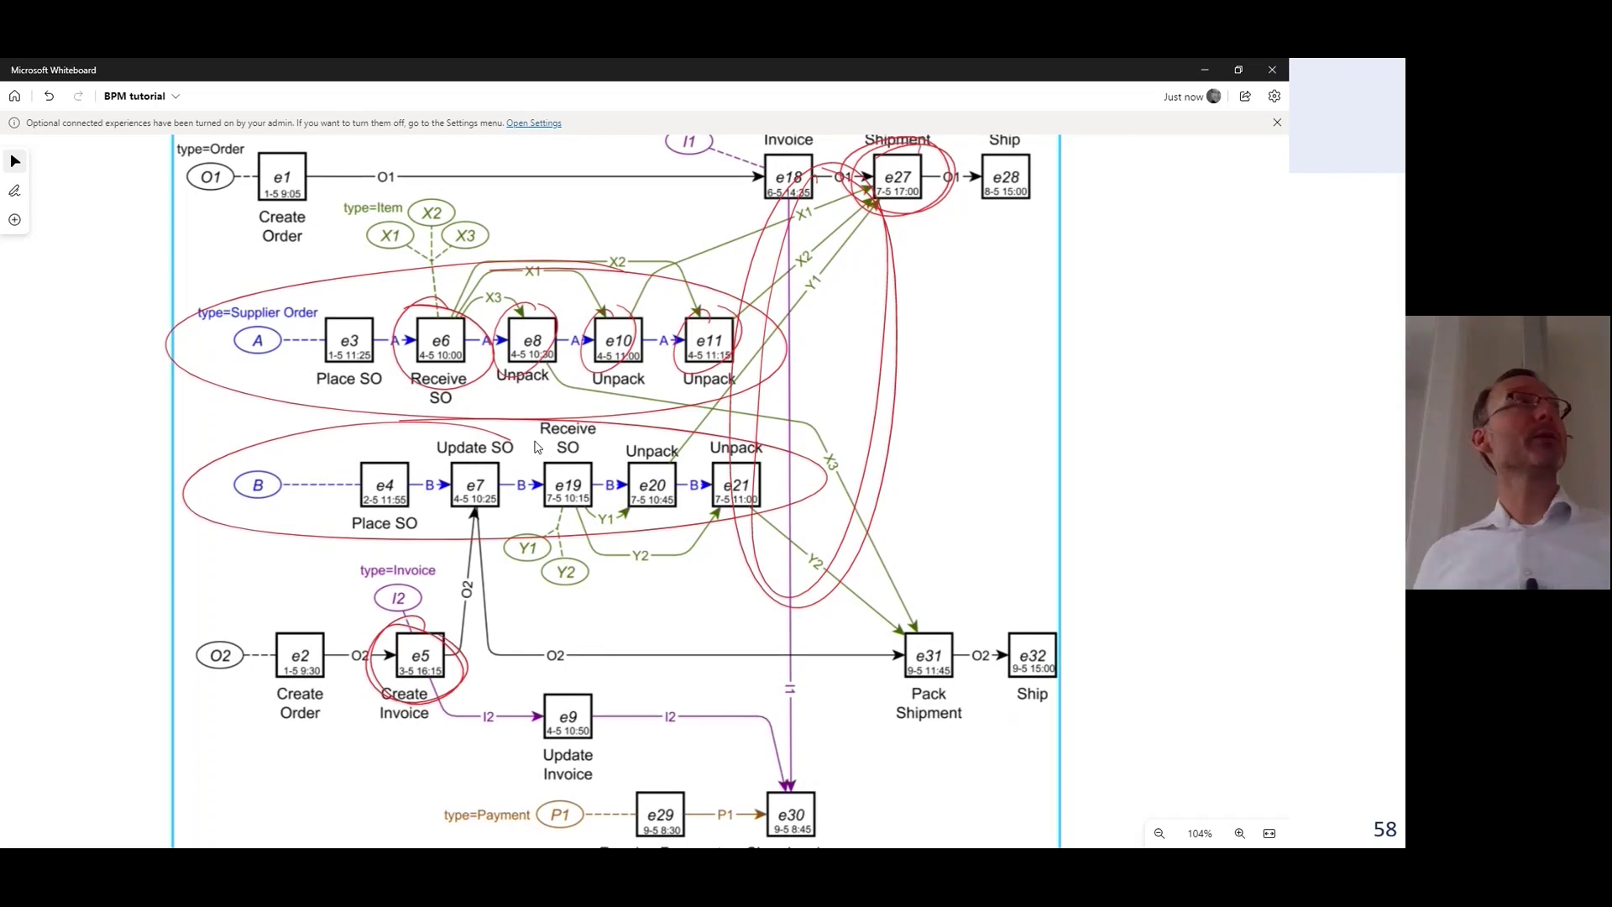